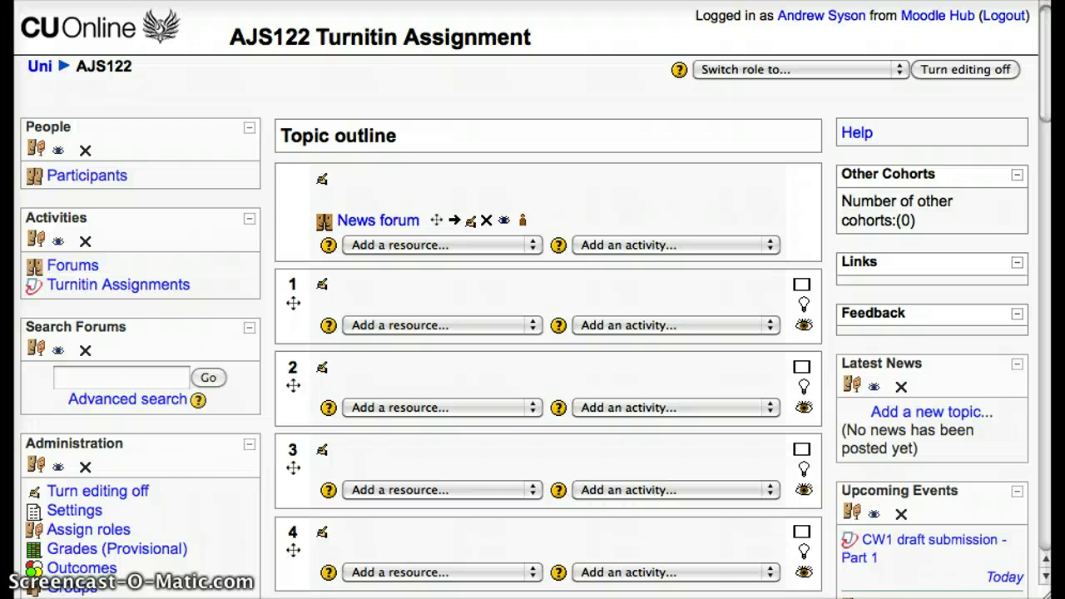
# - Open topic 1's 'Add an activity...' list and scroll down to Turnitin Assignment
pyautogui.click(670, 326)
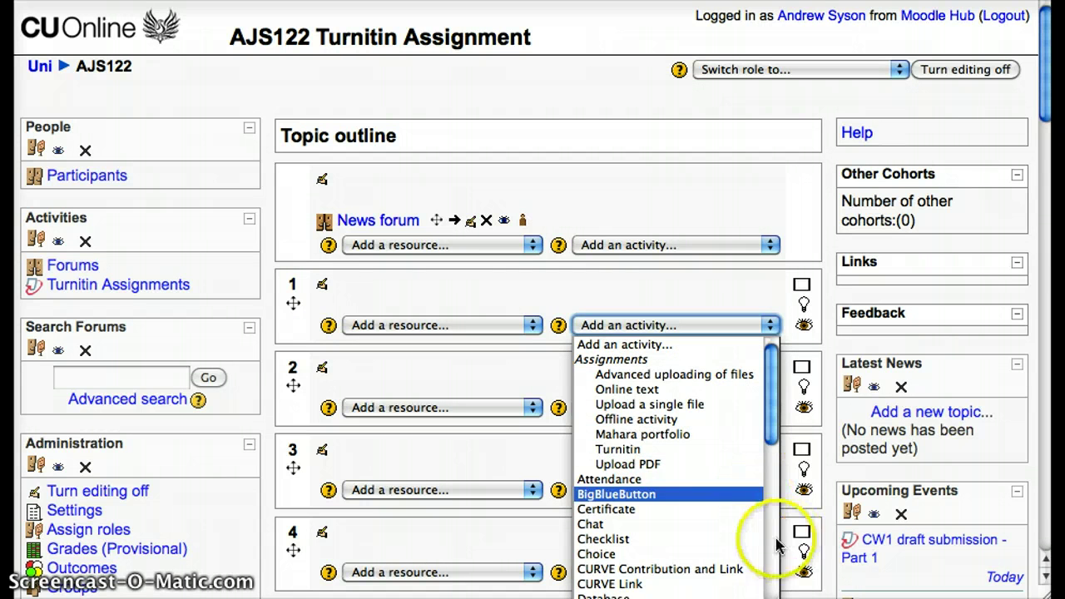
pyautogui.scroll(-5, 757, 551)
pyautogui.scroll(-3, 769, 582)
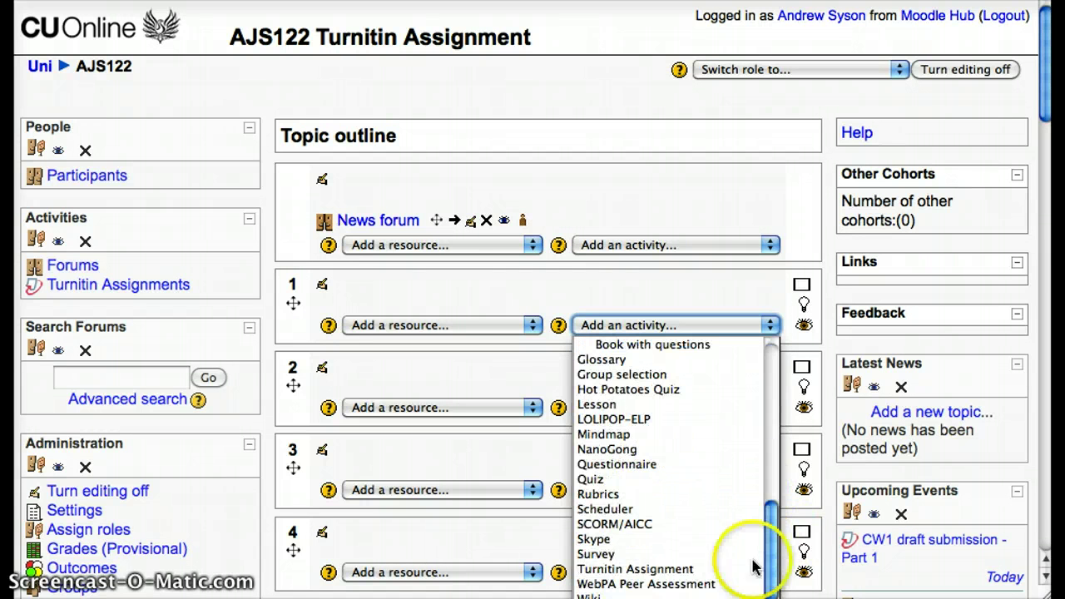
# - Add a Turnitin Assignment named 'CW1 draft submission' with the summary '3000 word essay'
pyautogui.click(687, 571)
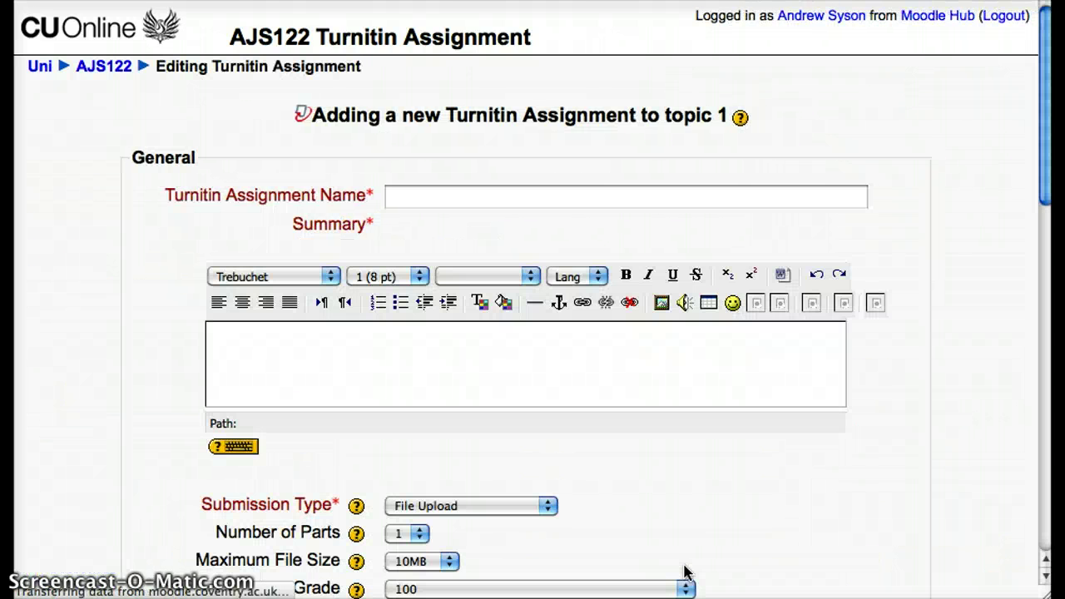
pyautogui.write('CW')
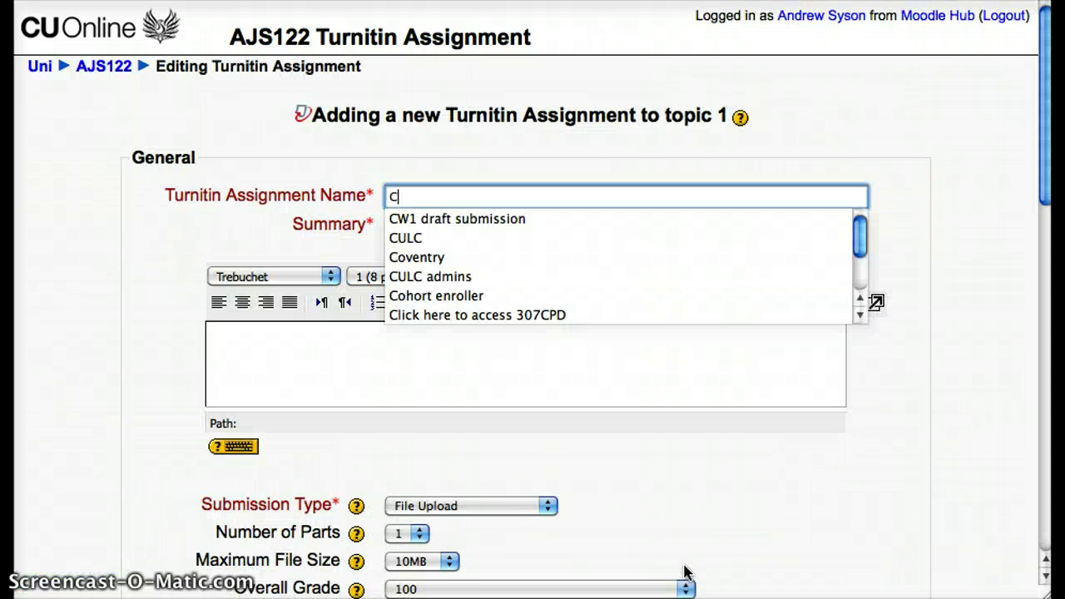
pyautogui.click(442, 220)
pyautogui.click(325, 393)
pyautogui.write('3000 w')
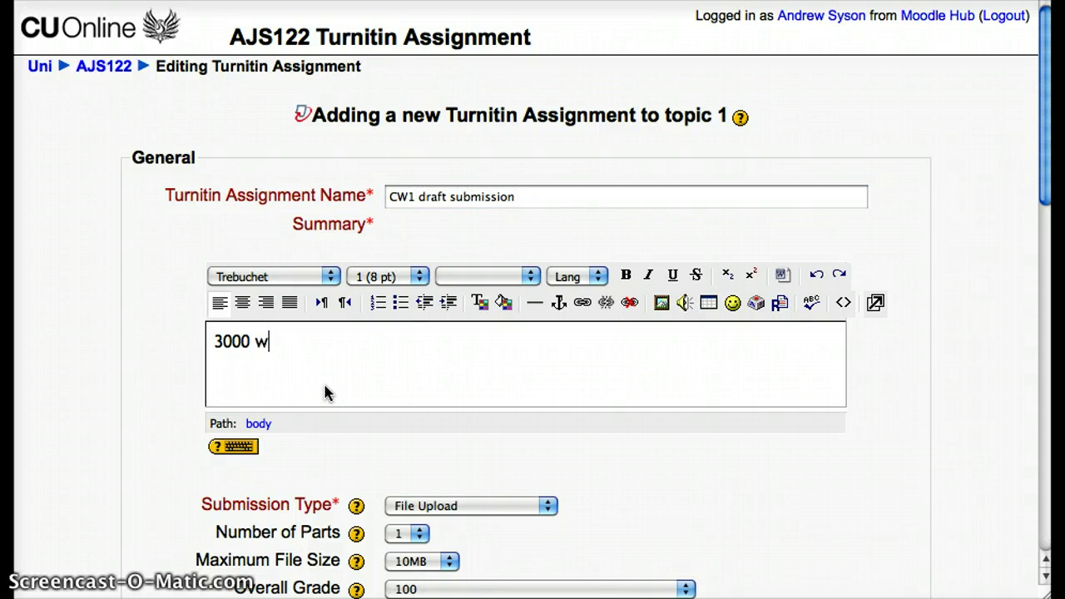
pyautogui.write('ord essay')
pyautogui.click(472, 480)
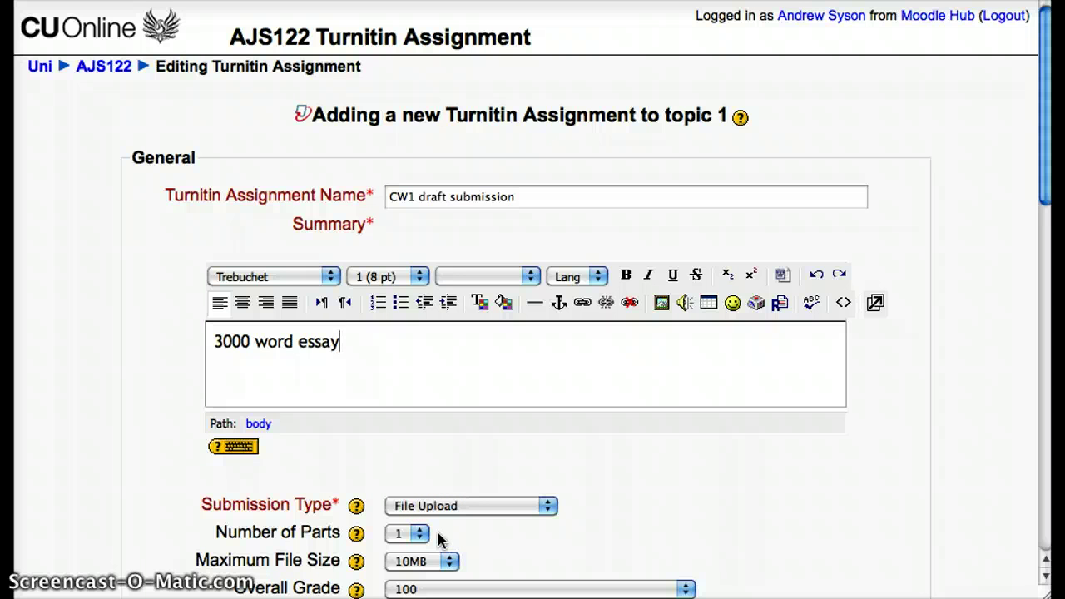
pyautogui.click(445, 561)
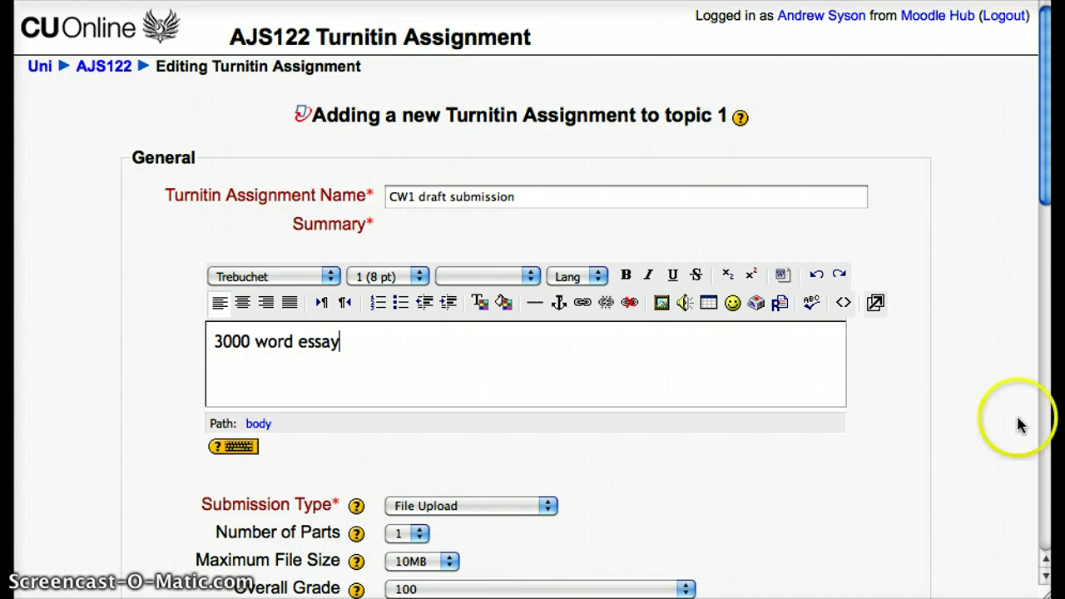
# - Set Student Originality Reports to Yes, Allow Late Submissions to Yes, and Store Student Papers to No Repository
pyautogui.click(1044, 501)
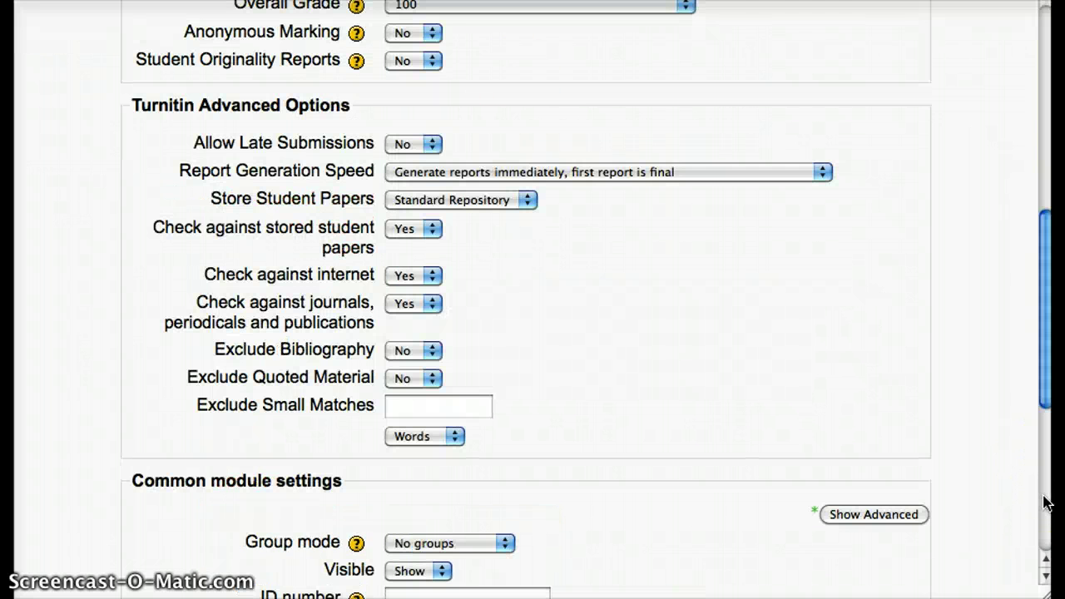
pyautogui.click(433, 64)
pyautogui.click(424, 97)
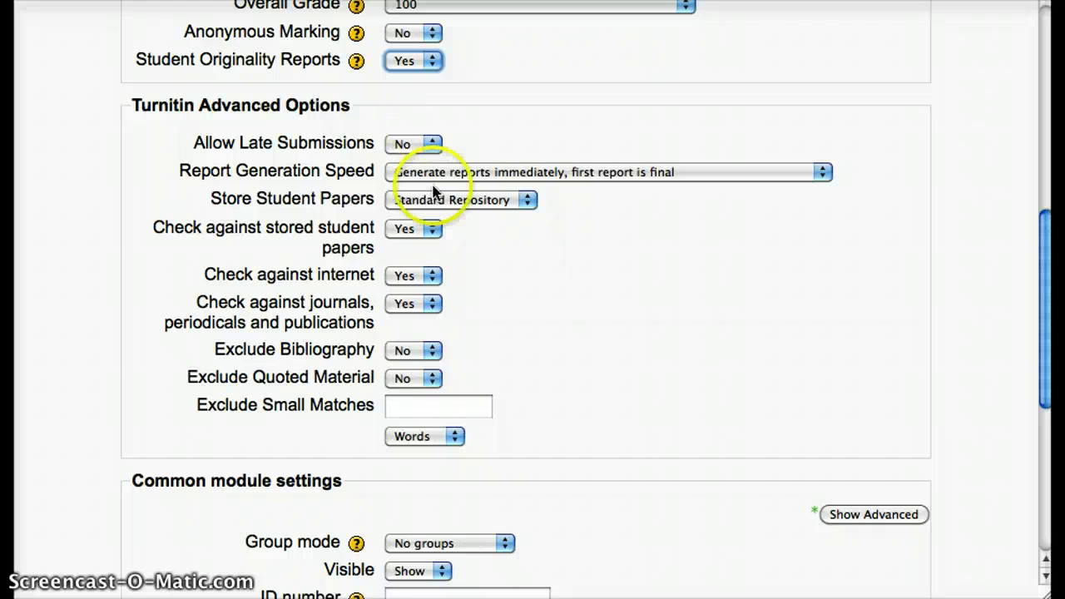
pyautogui.click(416, 144)
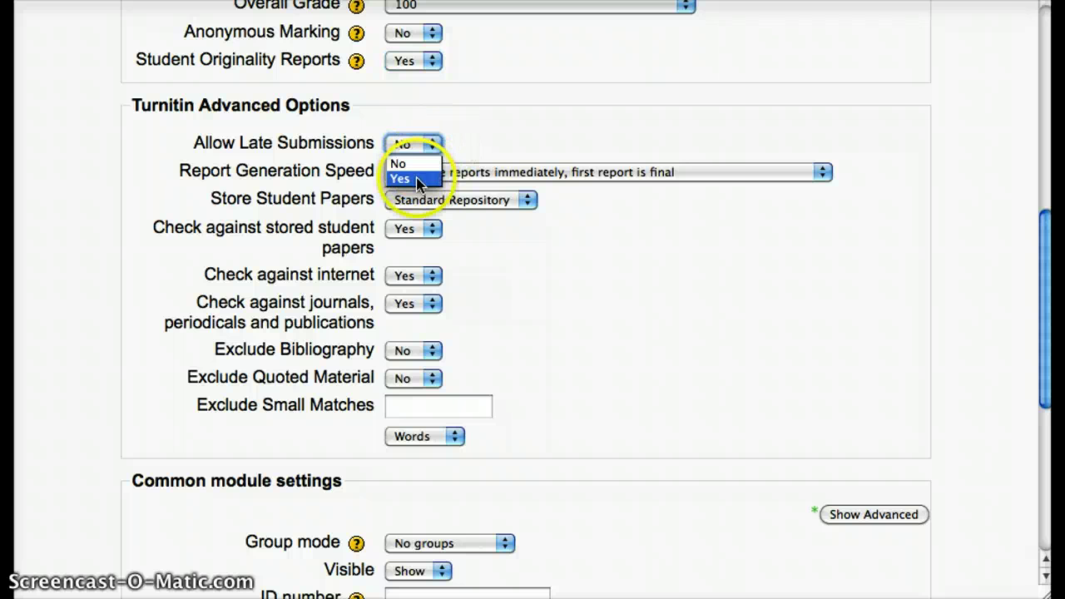
pyautogui.click(416, 179)
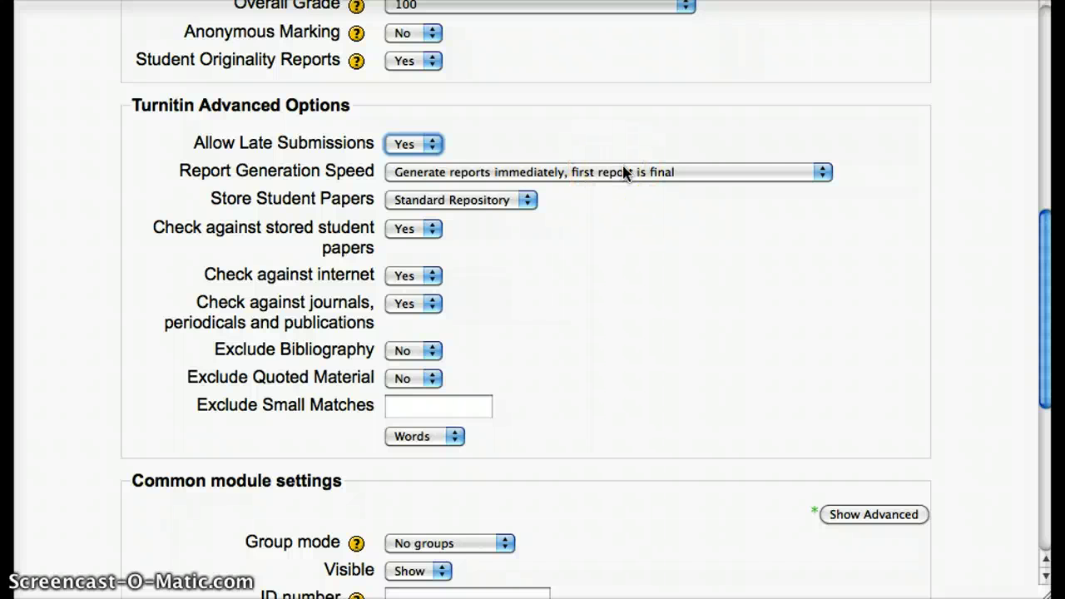
pyautogui.click(528, 200)
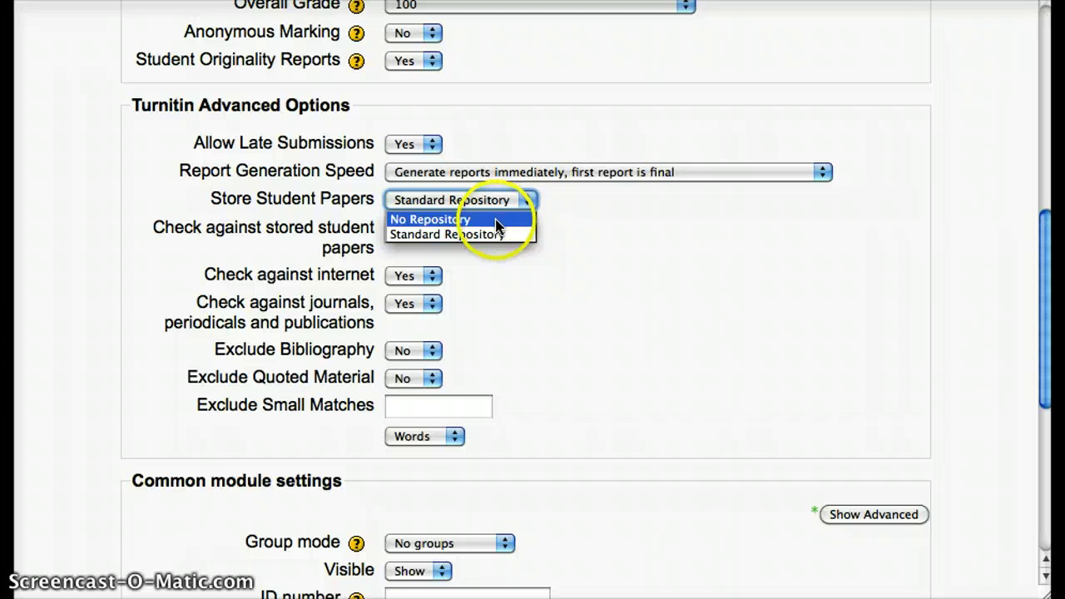
pyautogui.click(497, 220)
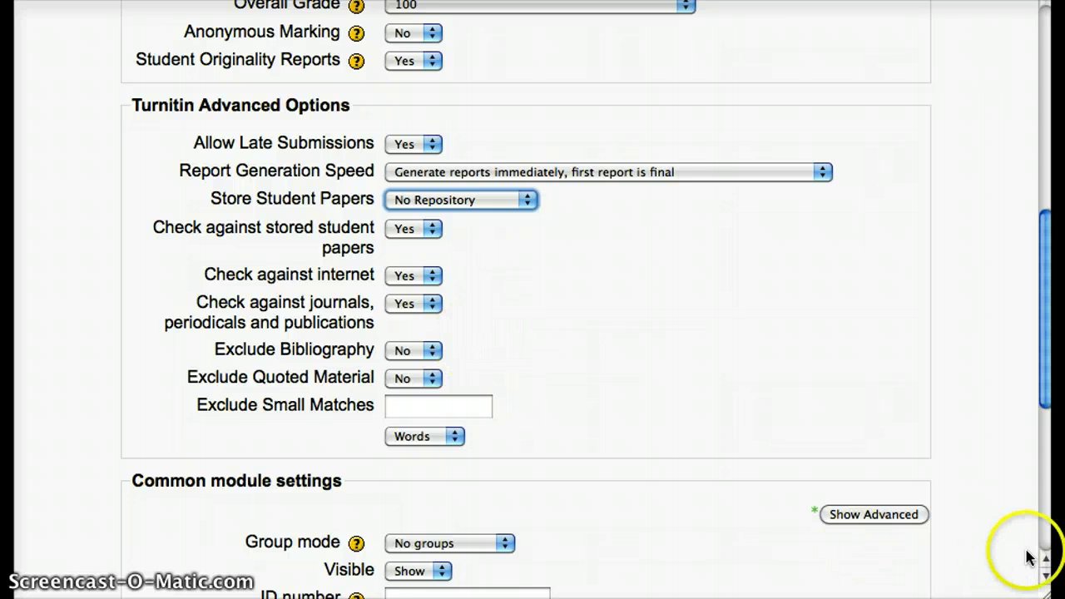
# - Save the CW1 draft submission assignment with 'Save and display'
pyautogui.click(1045, 522)
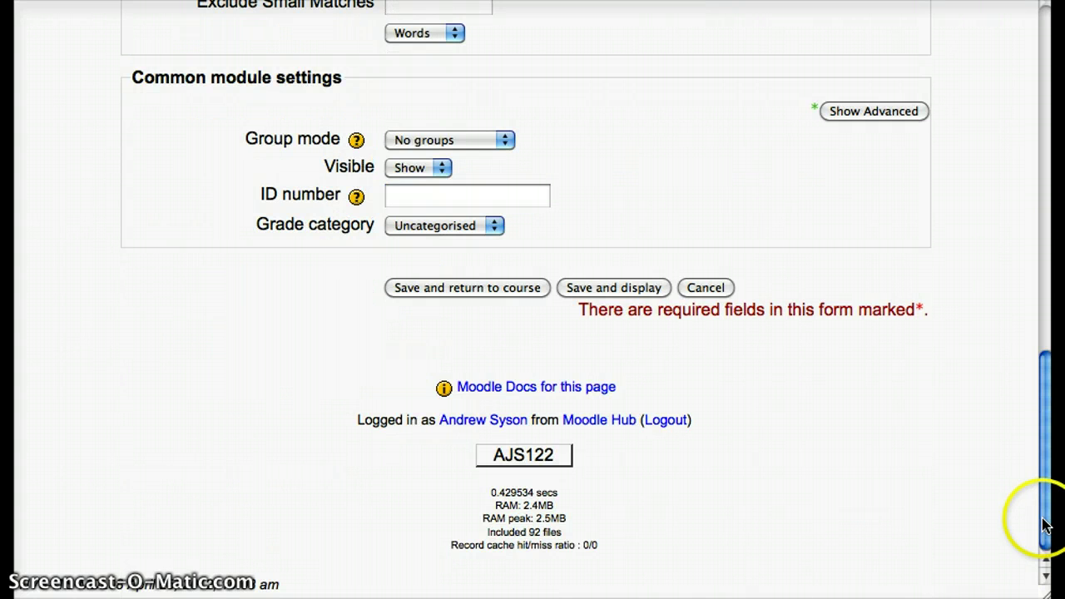
pyautogui.click(625, 288)
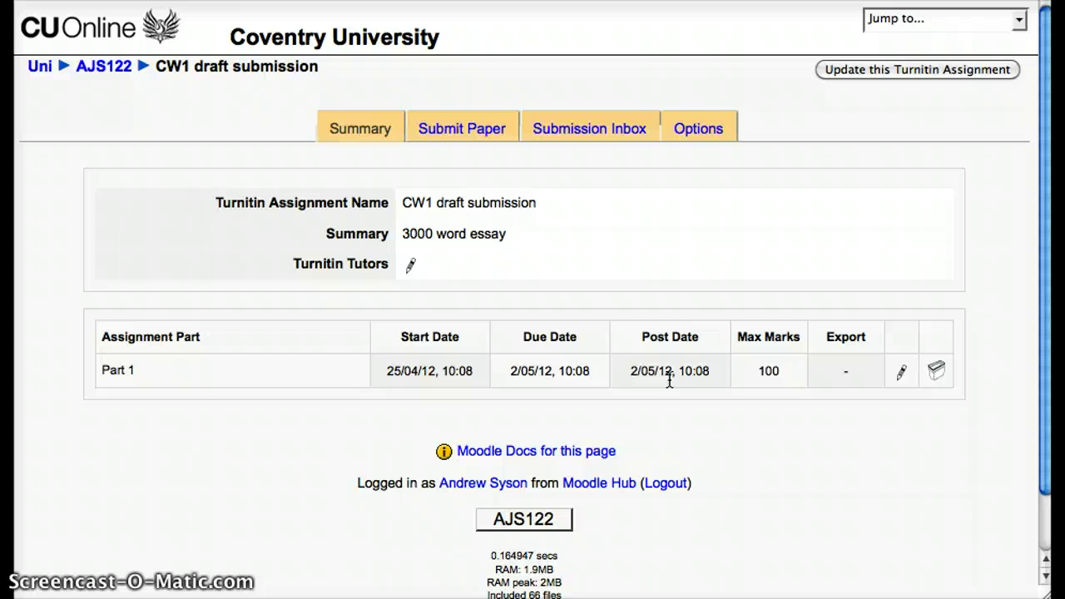
# - Edit Part 1 and set its due date to 25 April 2012, 10:13
pyautogui.click(903, 376)
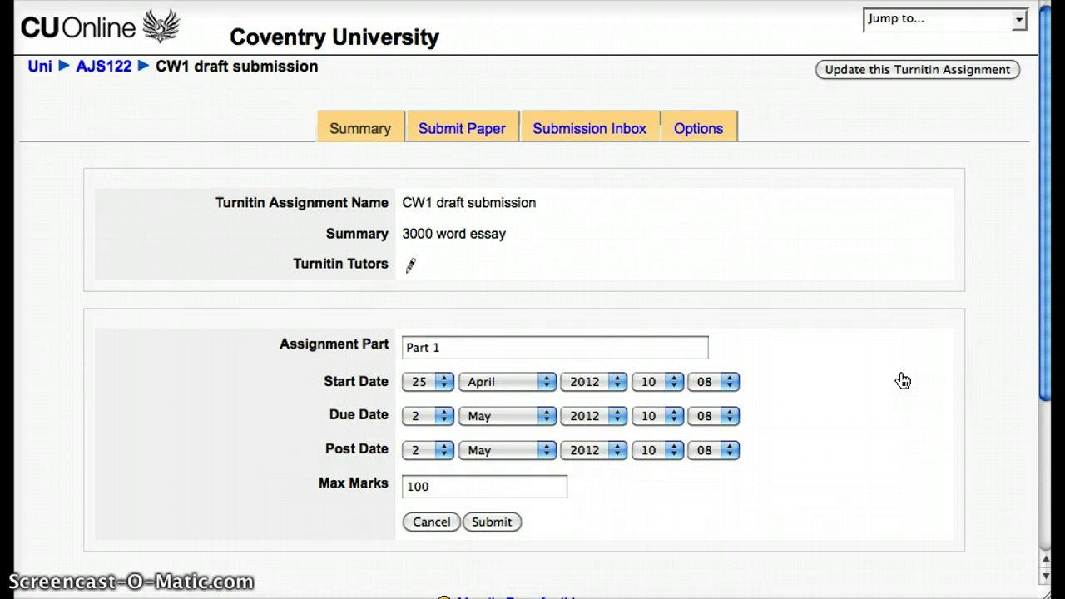
pyautogui.click(444, 419)
pyautogui.scroll(-3, 428, 333)
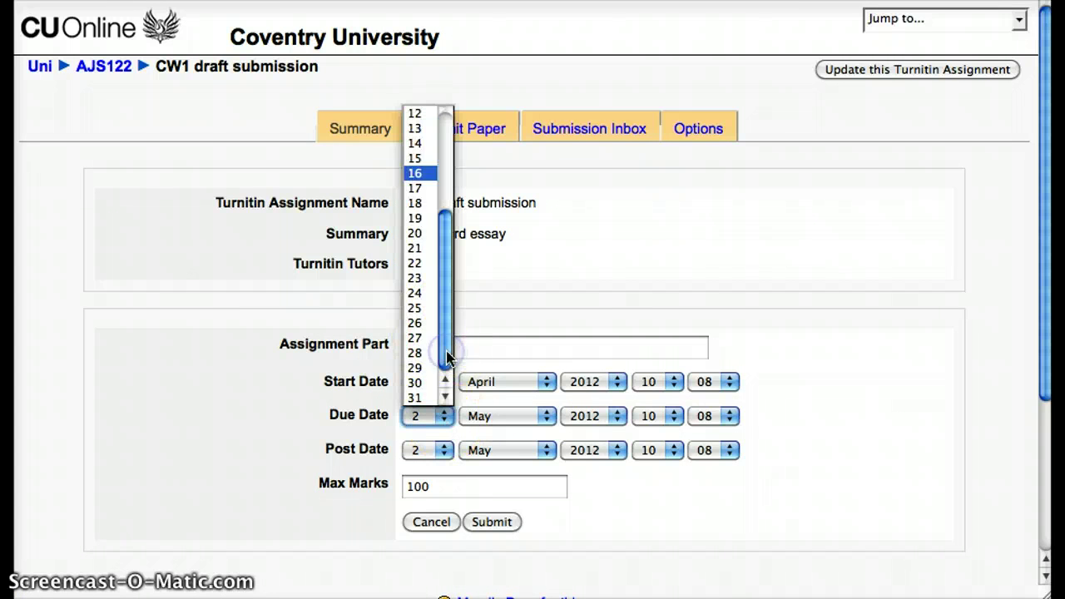
pyautogui.click(418, 308)
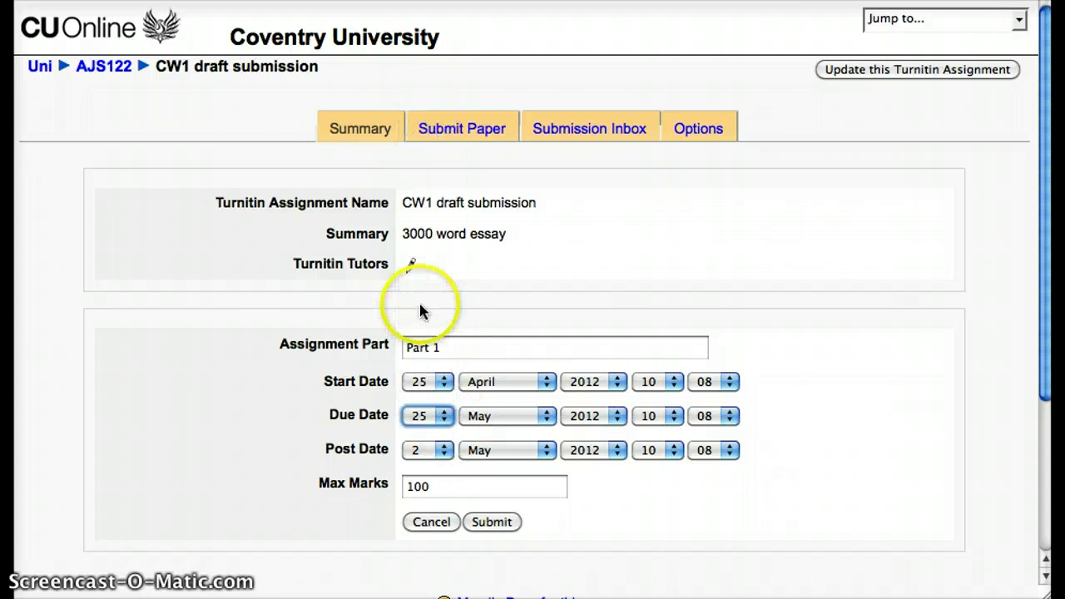
pyautogui.click(545, 420)
pyautogui.click(502, 481)
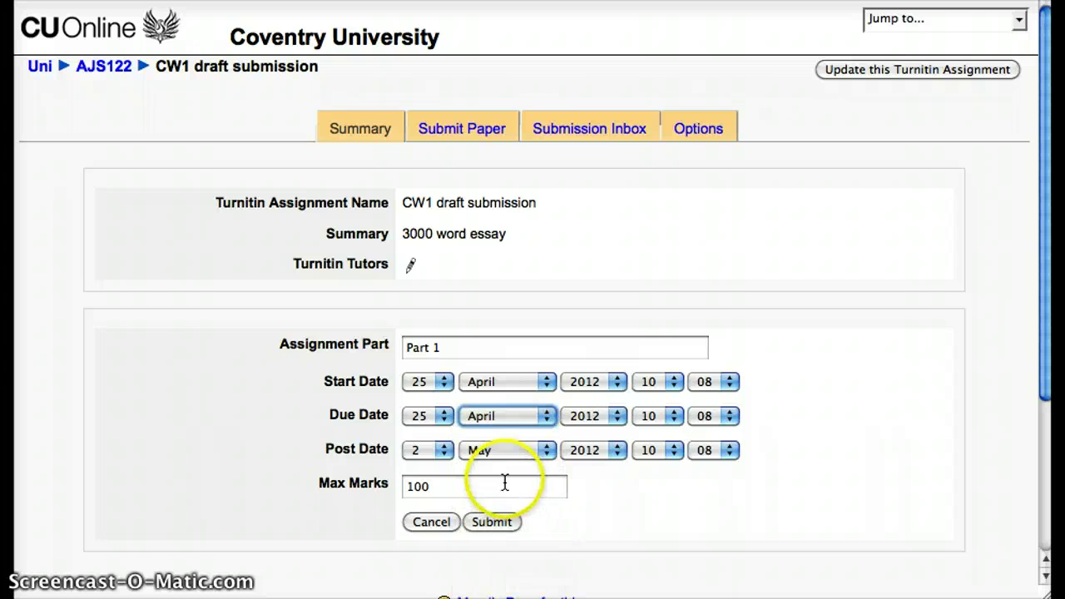
pyautogui.click(729, 425)
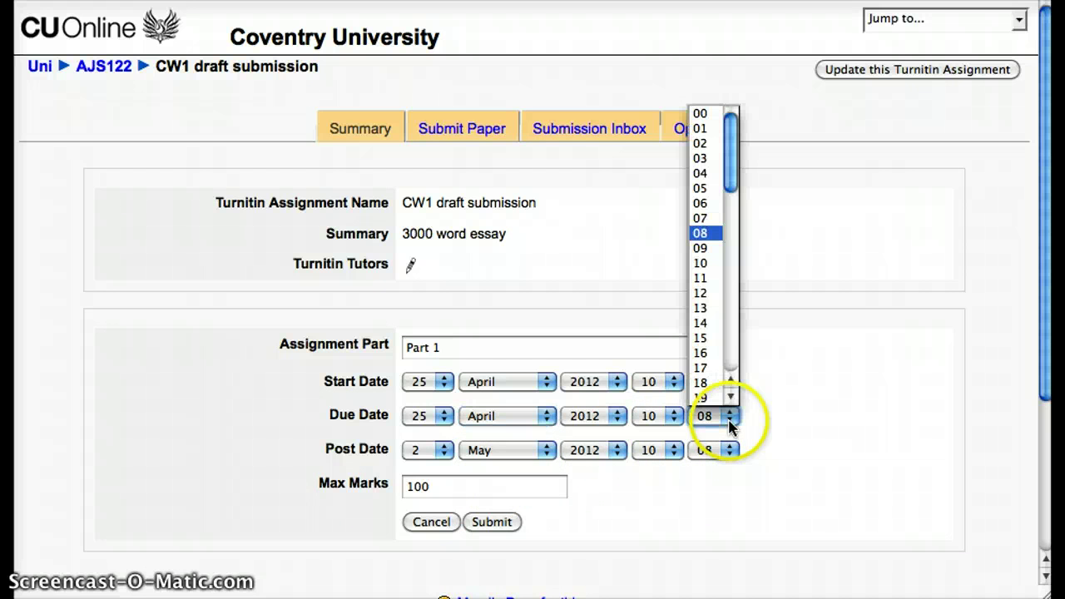
pyautogui.click(709, 310)
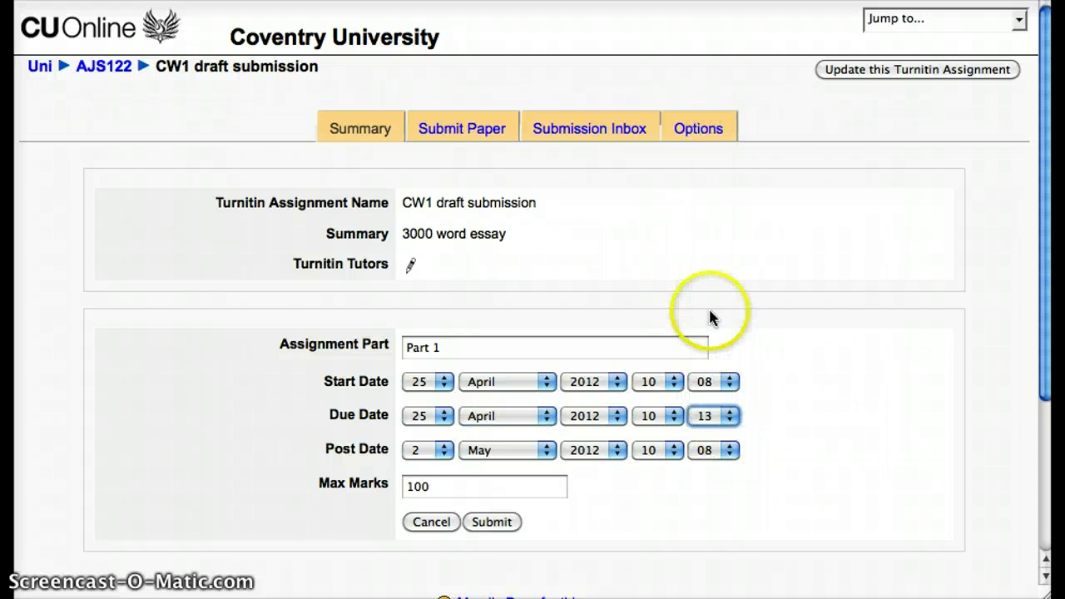
# - Set Part 1's post date to 25 April 2012, 10:14 and submit the changes
pyautogui.click(443, 454)
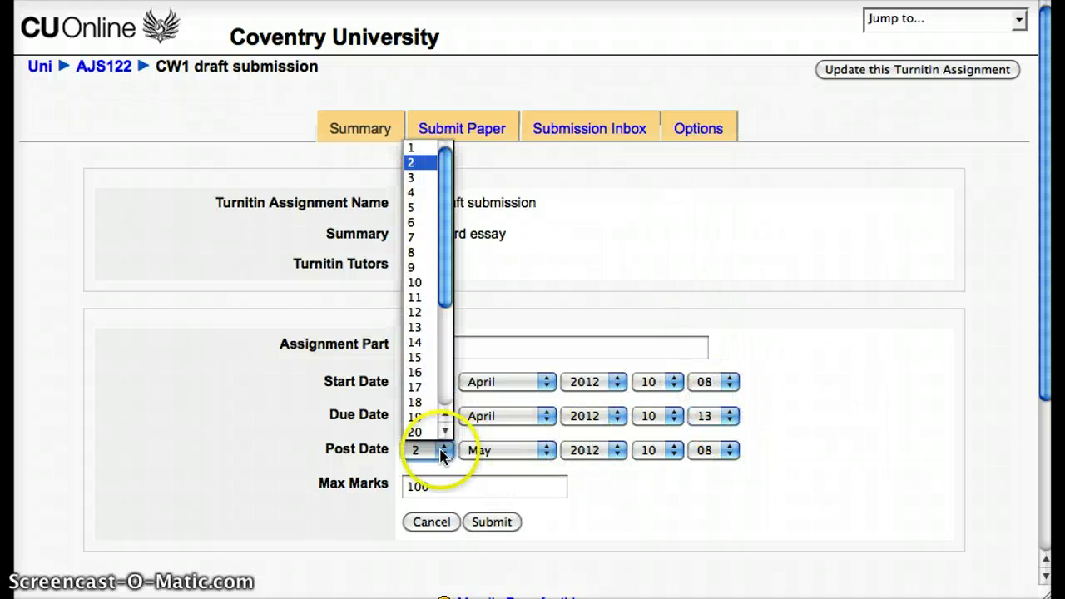
pyautogui.scroll(-4, 443, 399)
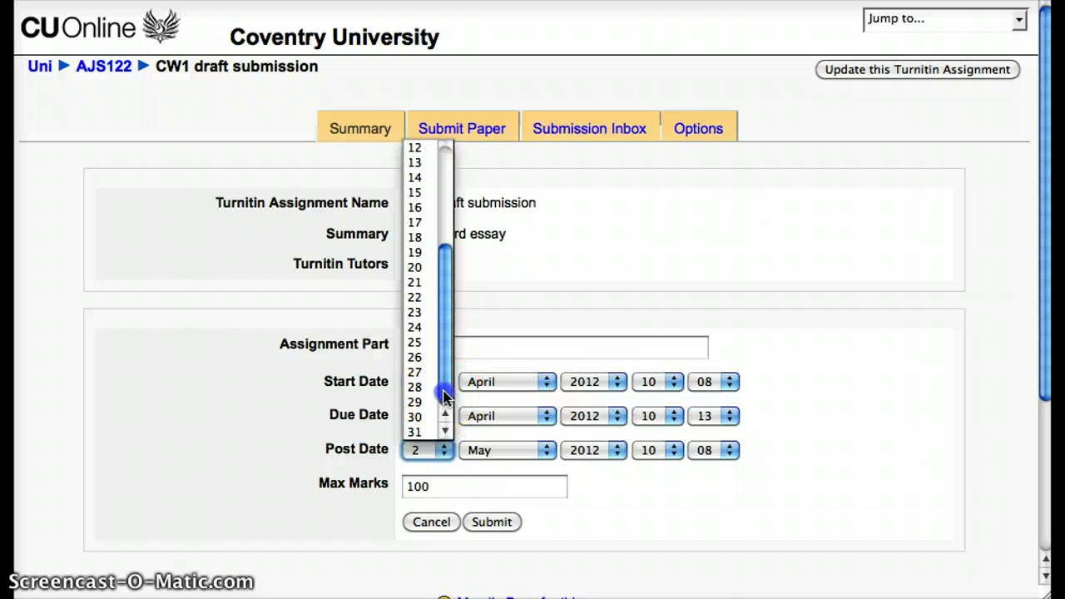
pyautogui.click(420, 344)
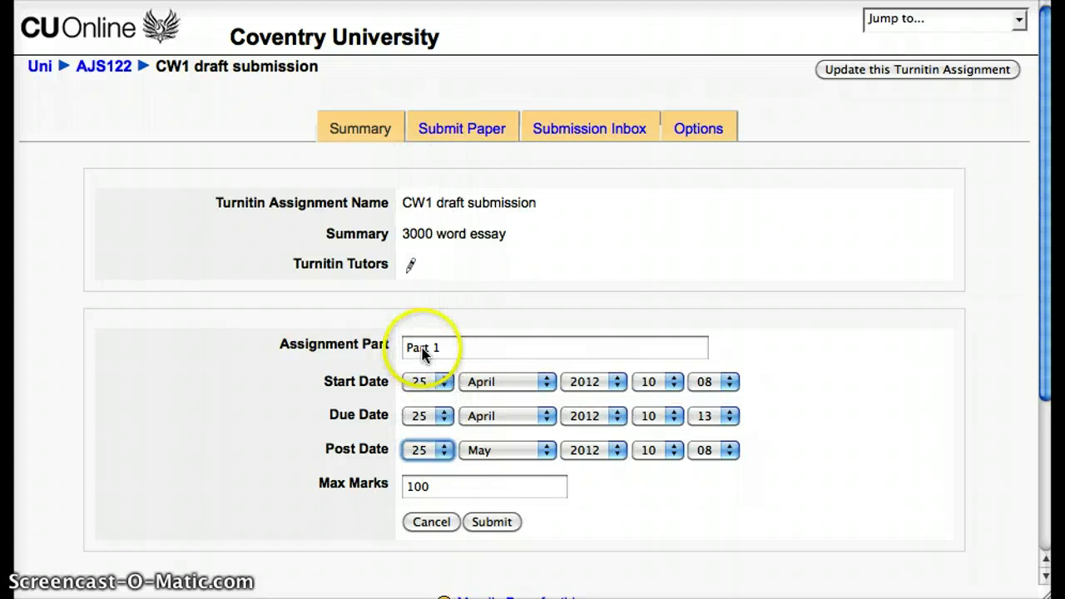
pyautogui.click(548, 454)
pyautogui.click(503, 514)
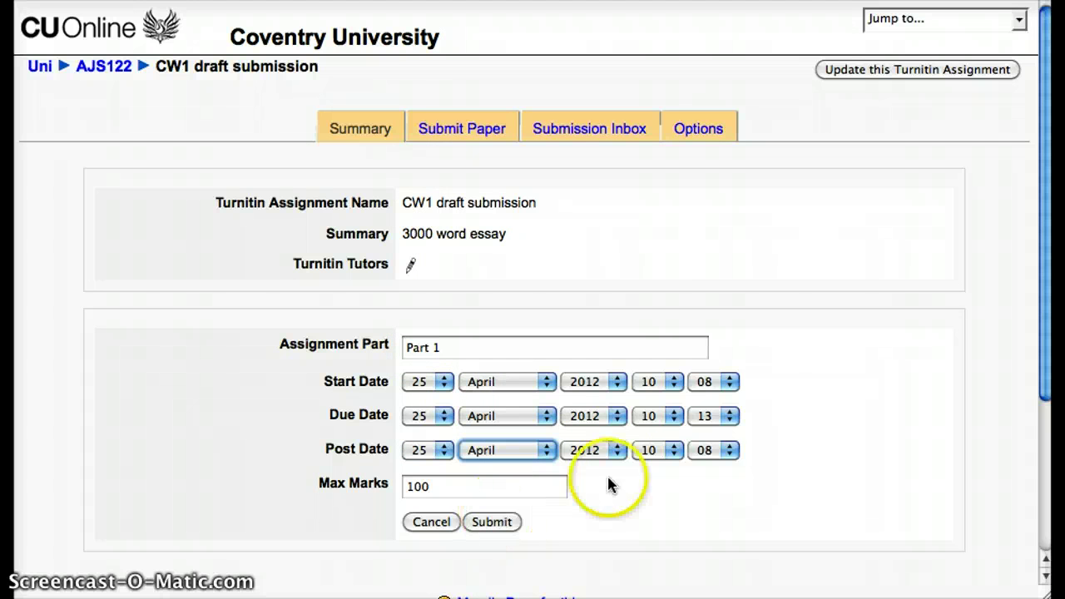
pyautogui.click(726, 454)
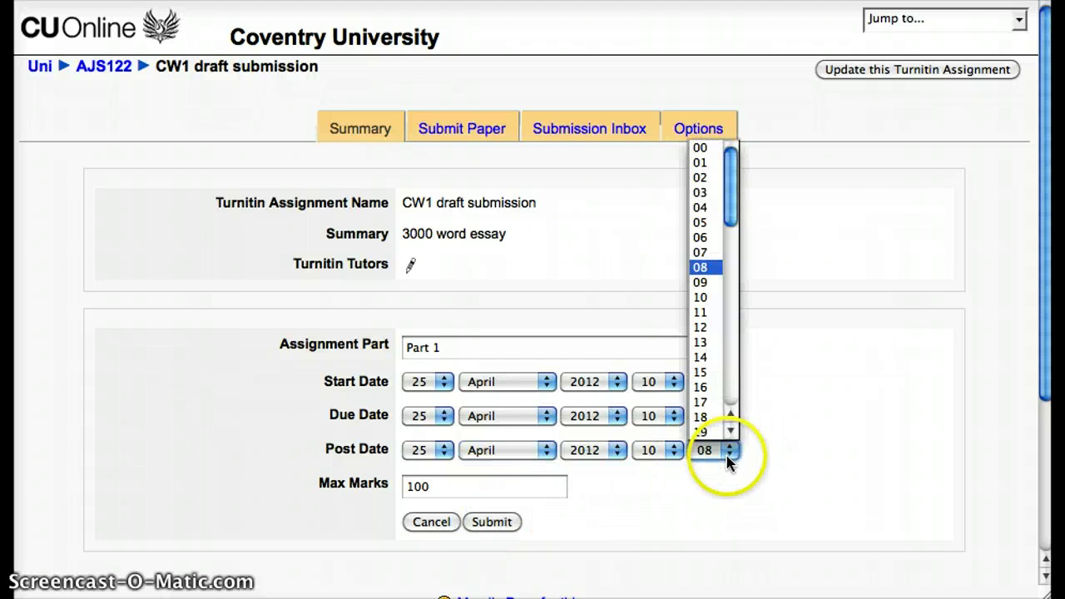
pyautogui.click(702, 357)
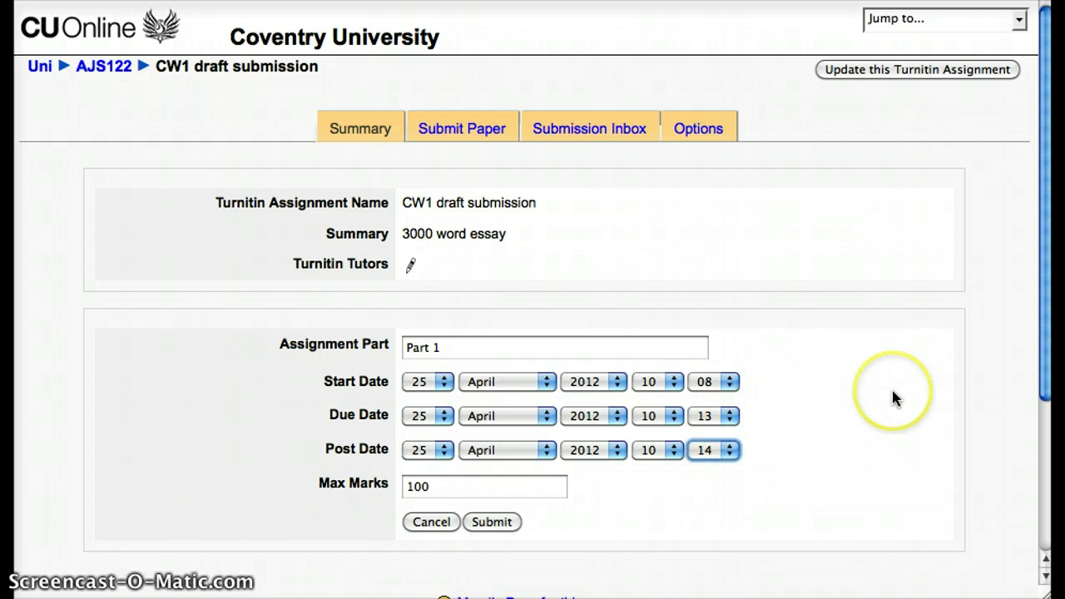
pyautogui.click(484, 525)
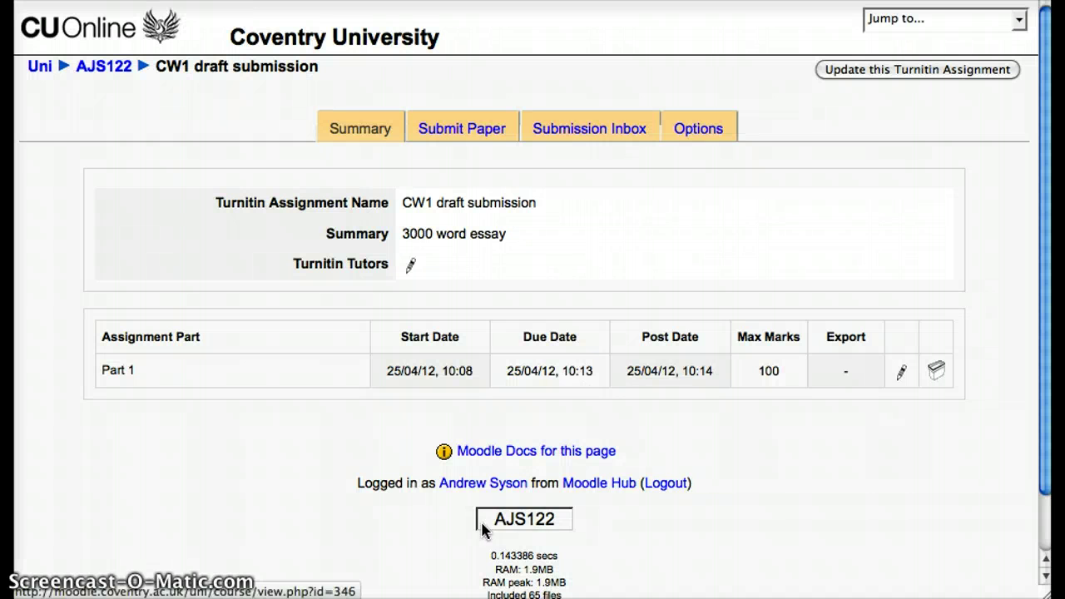
# - On the Options page, keep 'Yes, use GradeMark to grade submissions' and save the changes
pyautogui.click(698, 130)
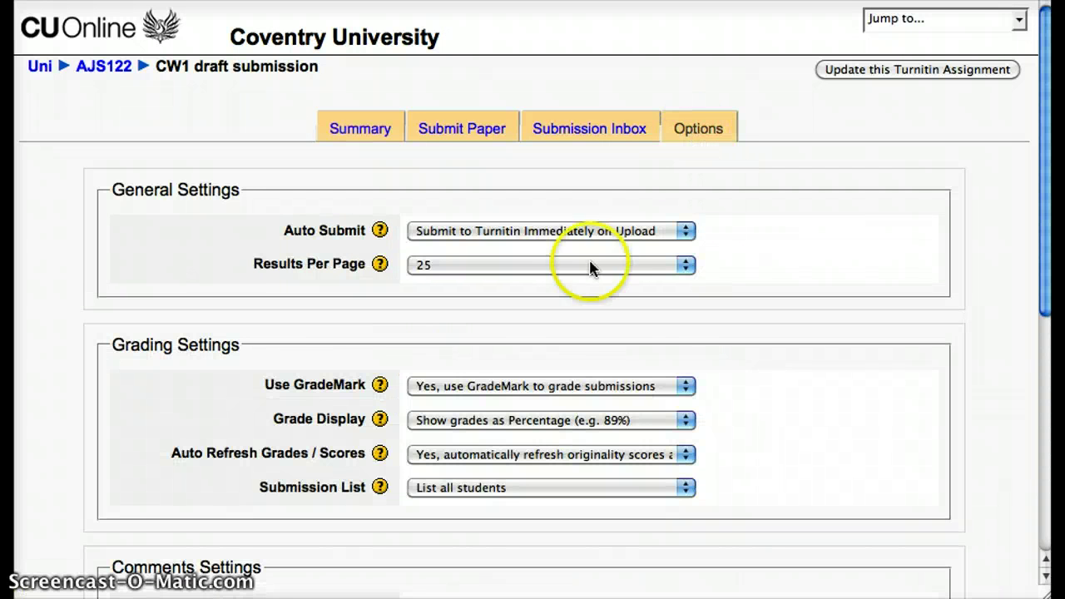
pyautogui.click(686, 388)
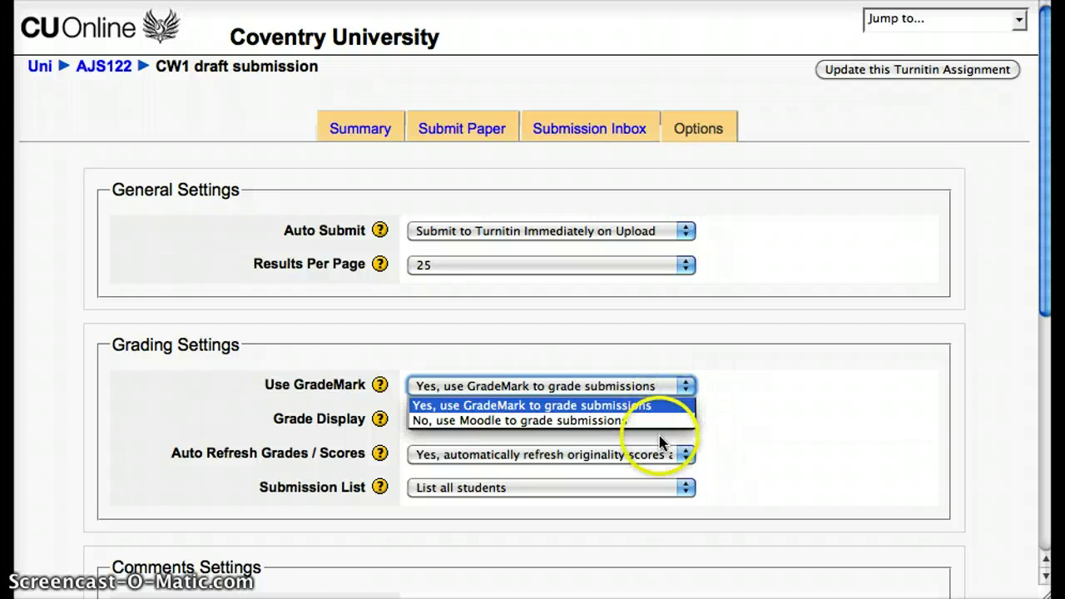
pyautogui.click(678, 405)
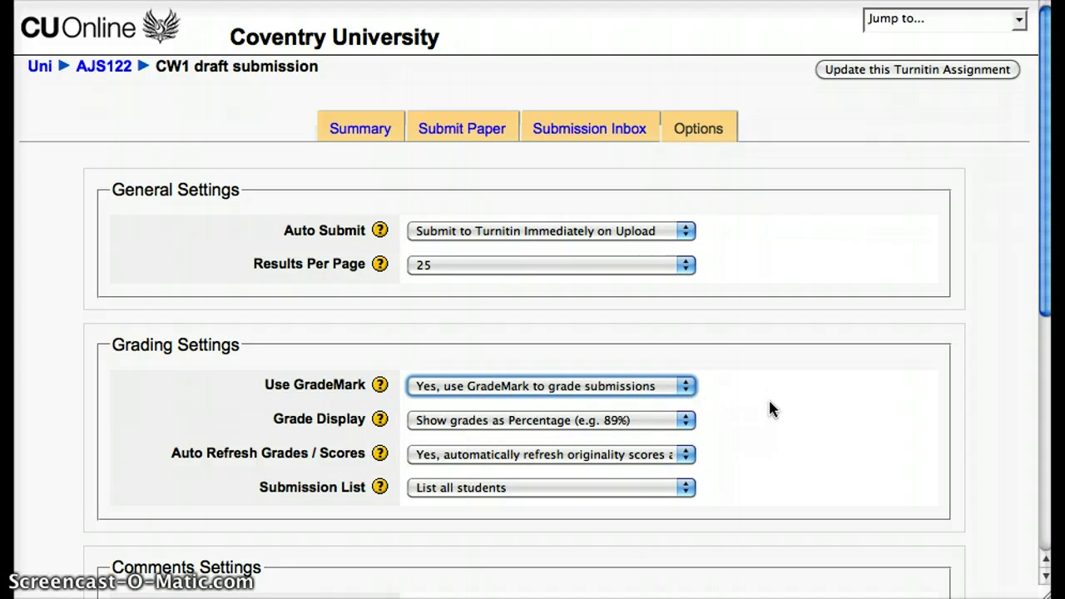
pyautogui.scroll(-5, 769, 400)
pyautogui.click(473, 500)
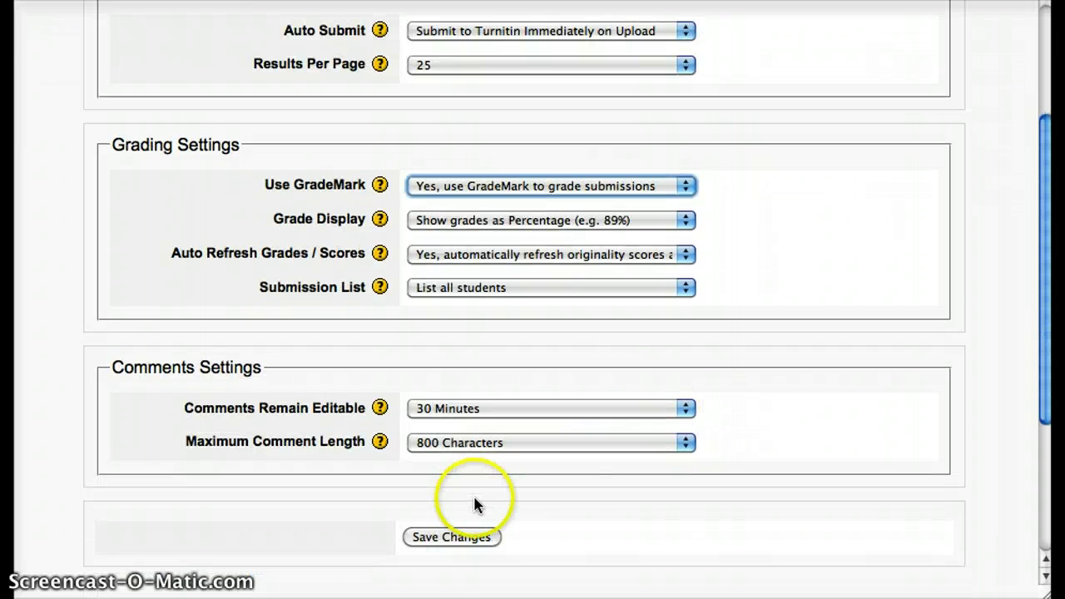
pyautogui.click(452, 541)
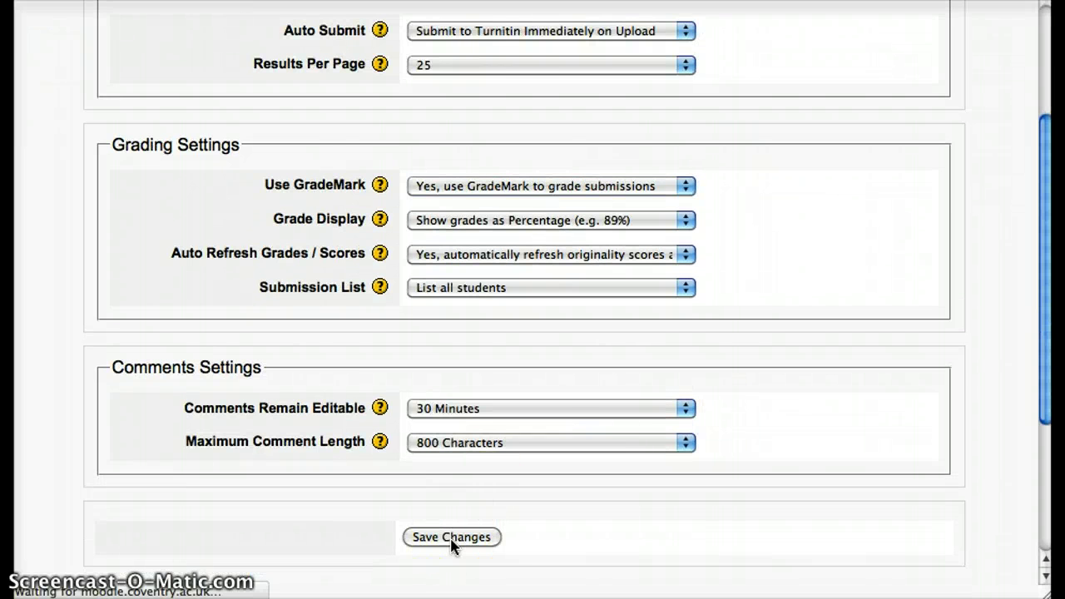
# - Return to the AJS122 course, turn editing off and switch role to Student
pyautogui.click(372, 127)
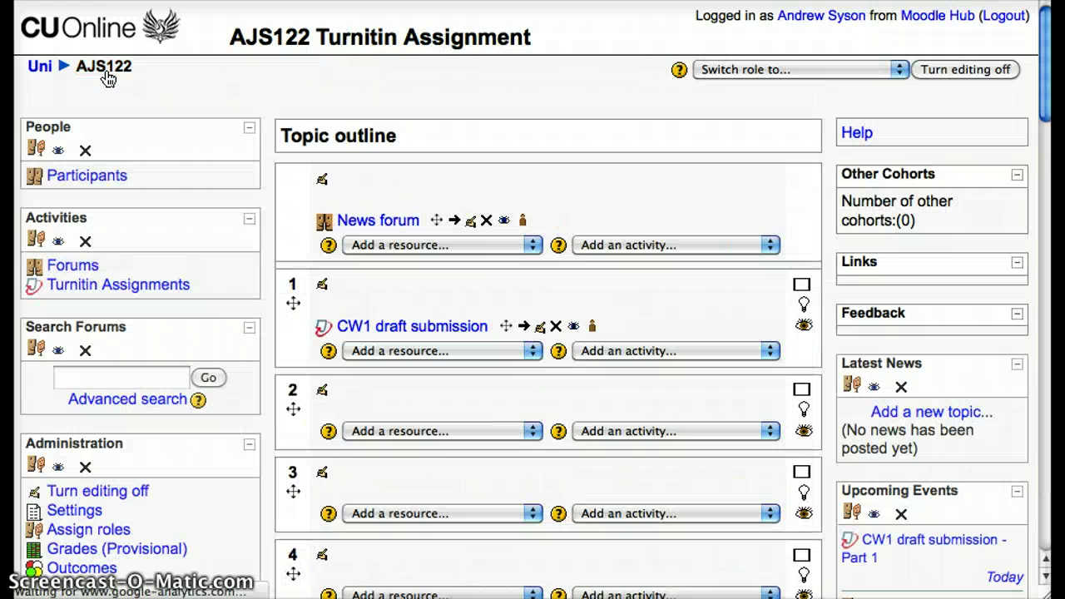
pyautogui.click(964, 68)
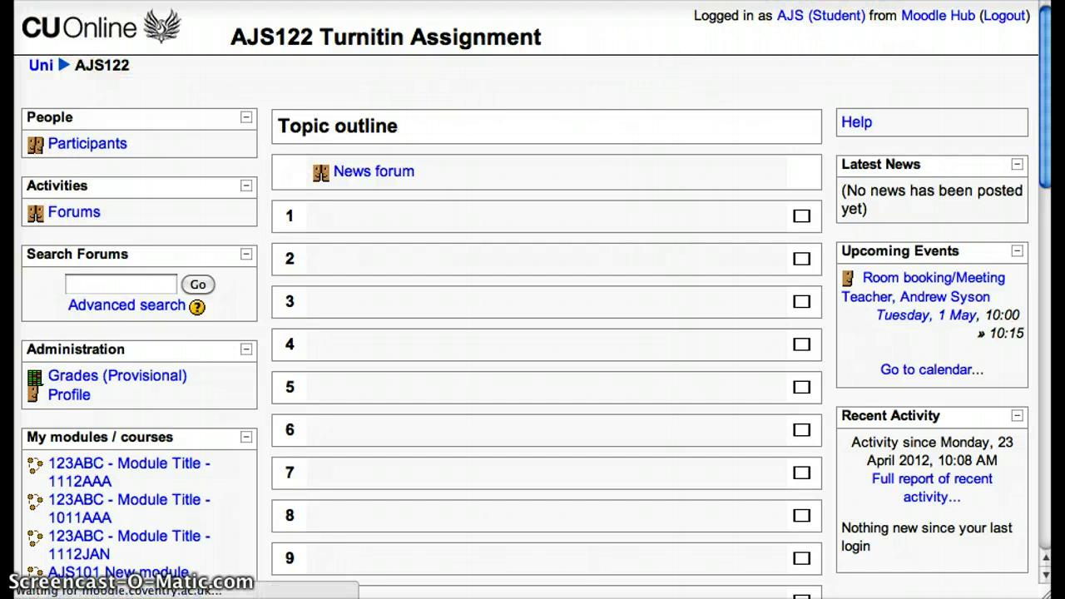
pyautogui.press('super+r')
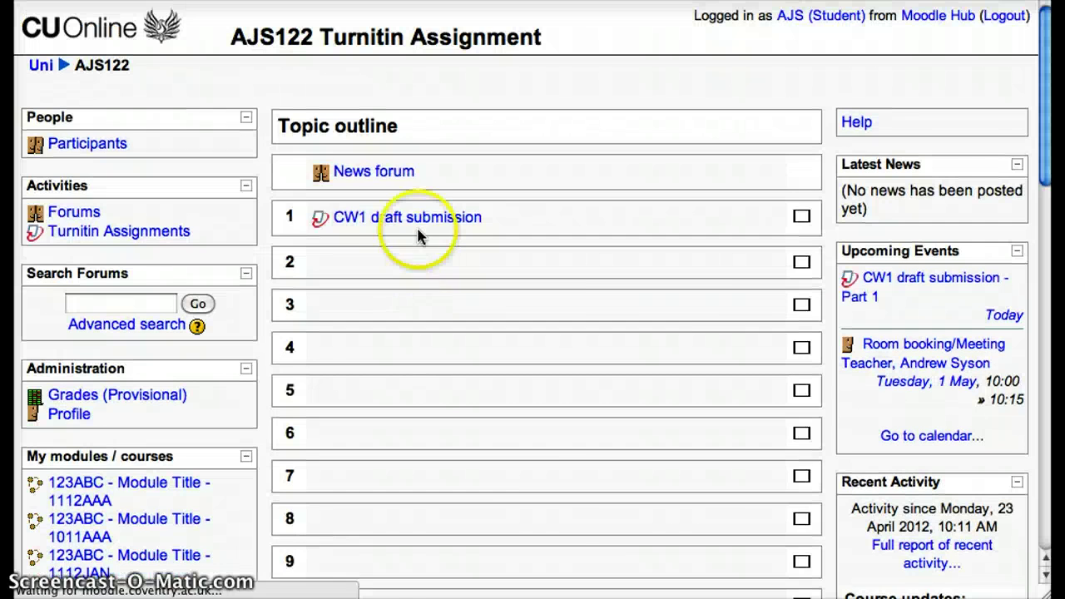
# - Open CW1 draft submission's My Submissions page and enter the title 'my essay'
pyautogui.click(422, 218)
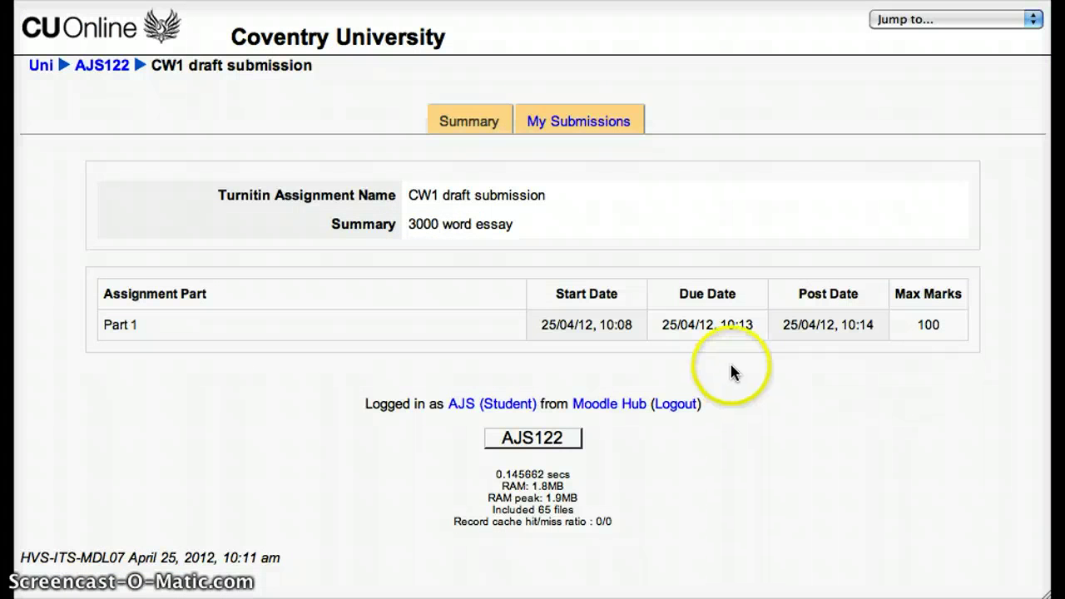
pyautogui.click(587, 123)
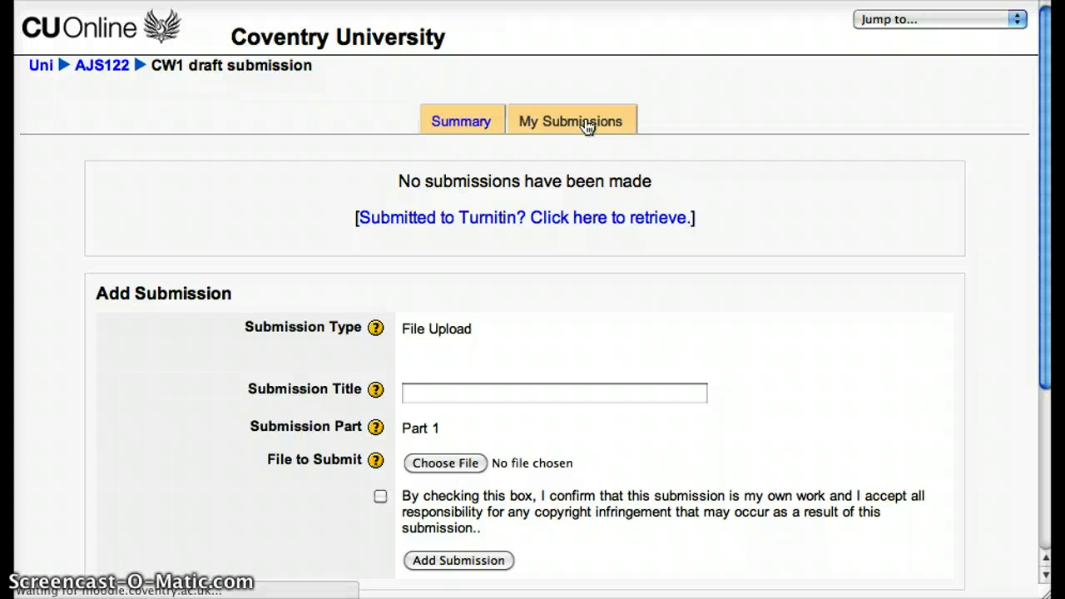
pyautogui.click(432, 393)
pyautogui.write('my')
pyautogui.click(441, 415)
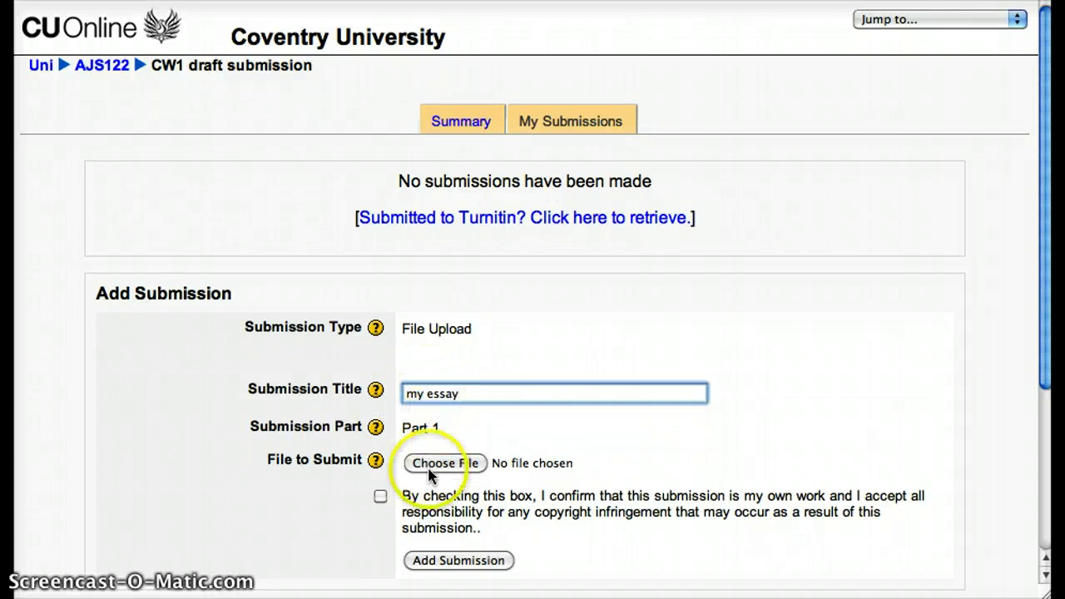
# - Attach AJS essay.doc and tick the own-work declaration
pyautogui.click(429, 466)
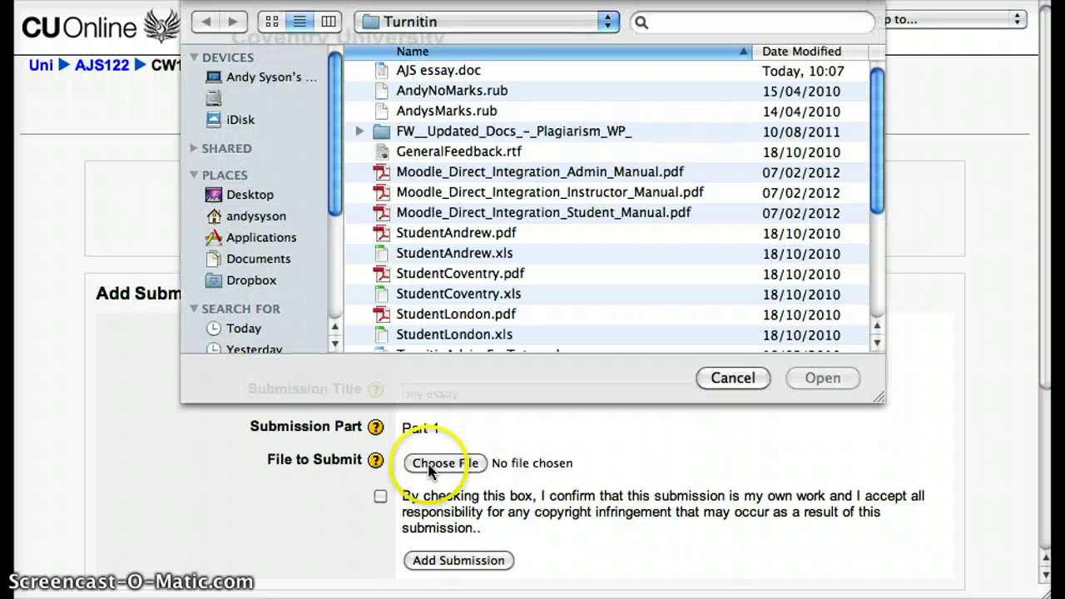
pyautogui.click(443, 71)
pyautogui.click(818, 380)
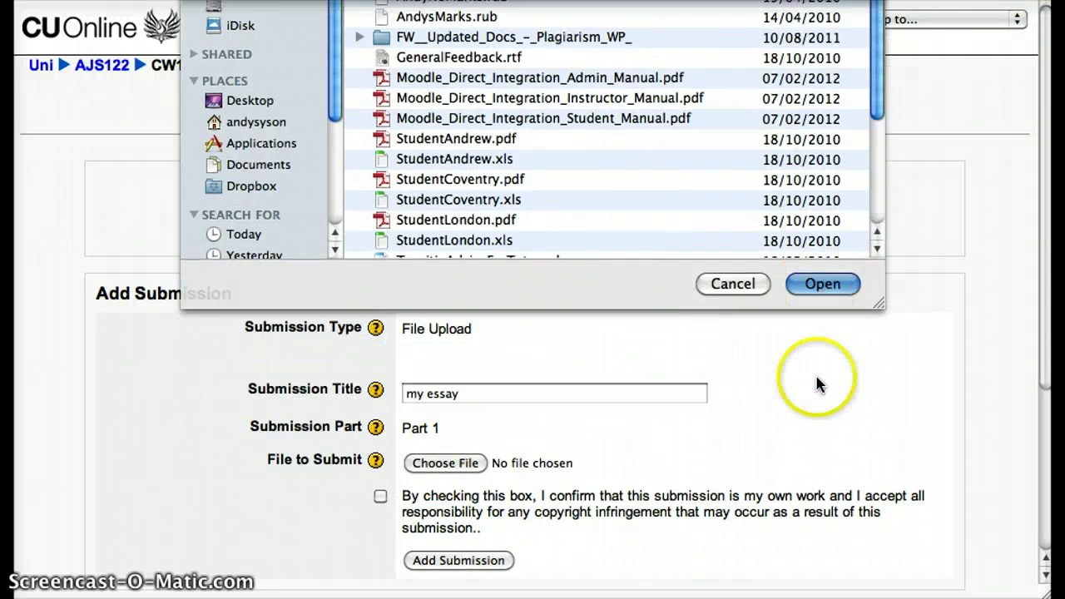
pyautogui.click(381, 498)
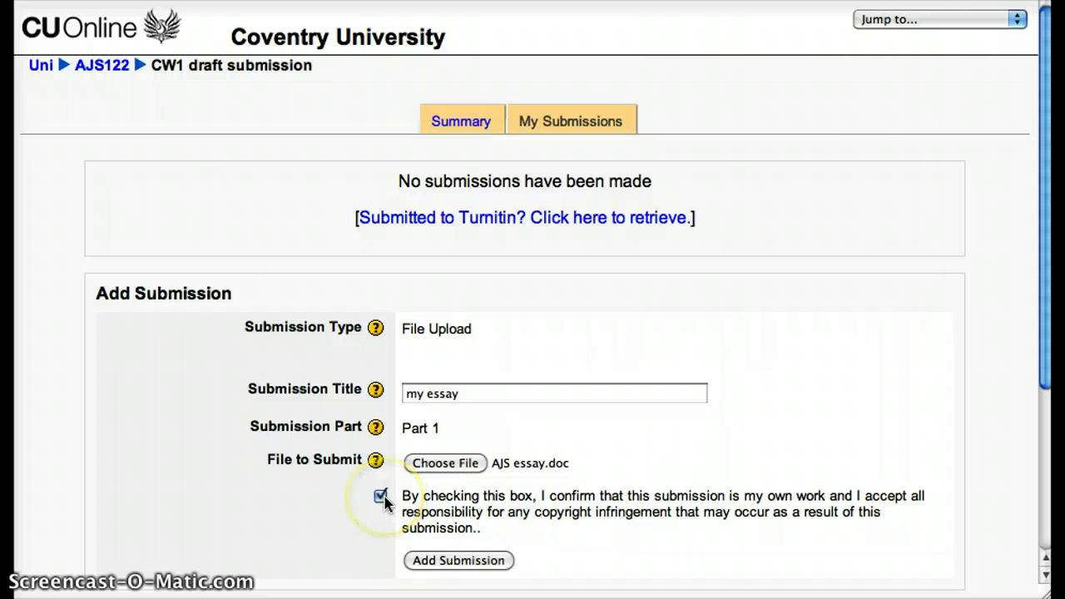
# - Submit 'my essay' to Turnitin, then go back to the AJS122 course page
pyautogui.click(468, 565)
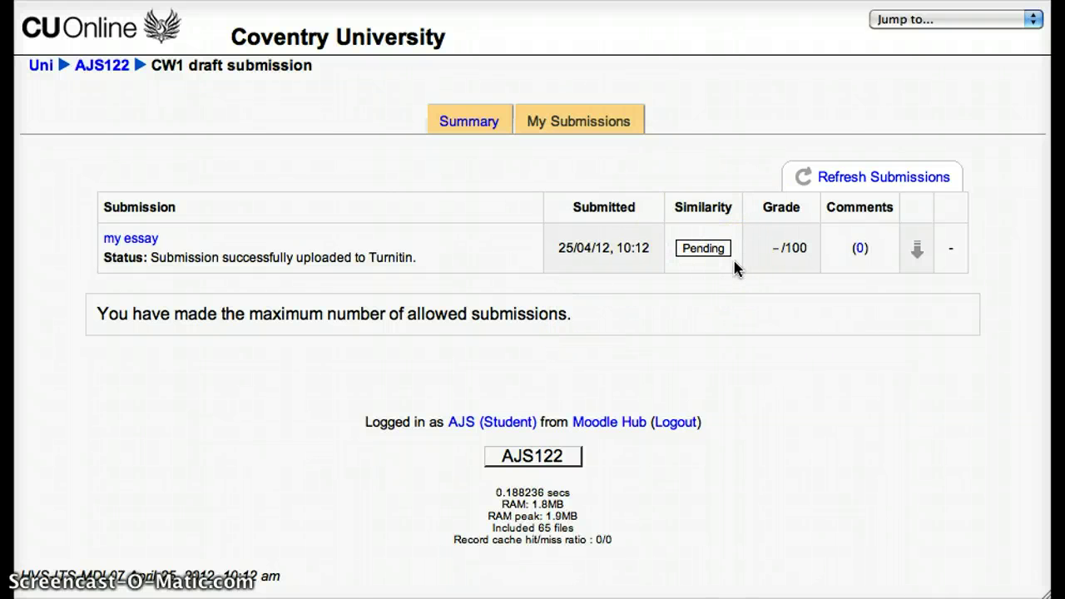
pyautogui.click(105, 68)
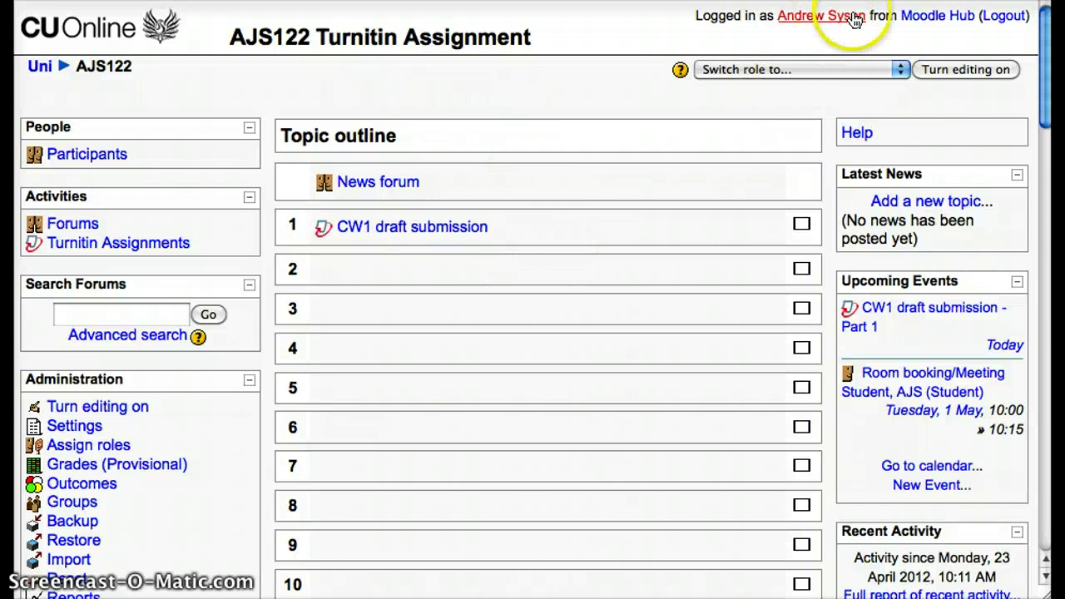
# - Open CW1 draft submission, check the Submission Inbox, then try Part 1's original-file and grade-spreadsheet exports
pyautogui.click(433, 230)
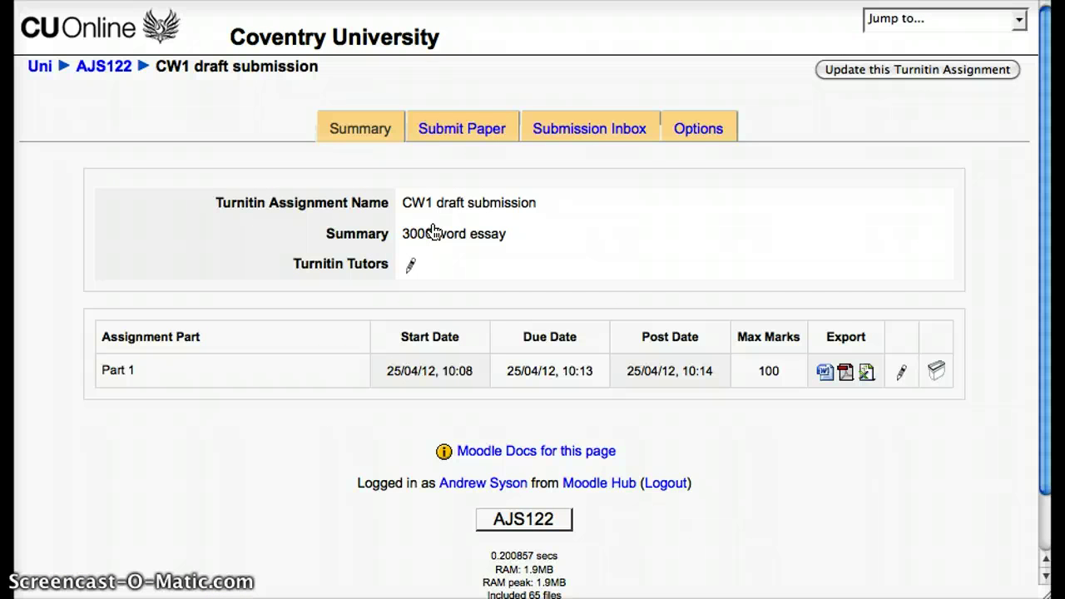
pyautogui.click(622, 140)
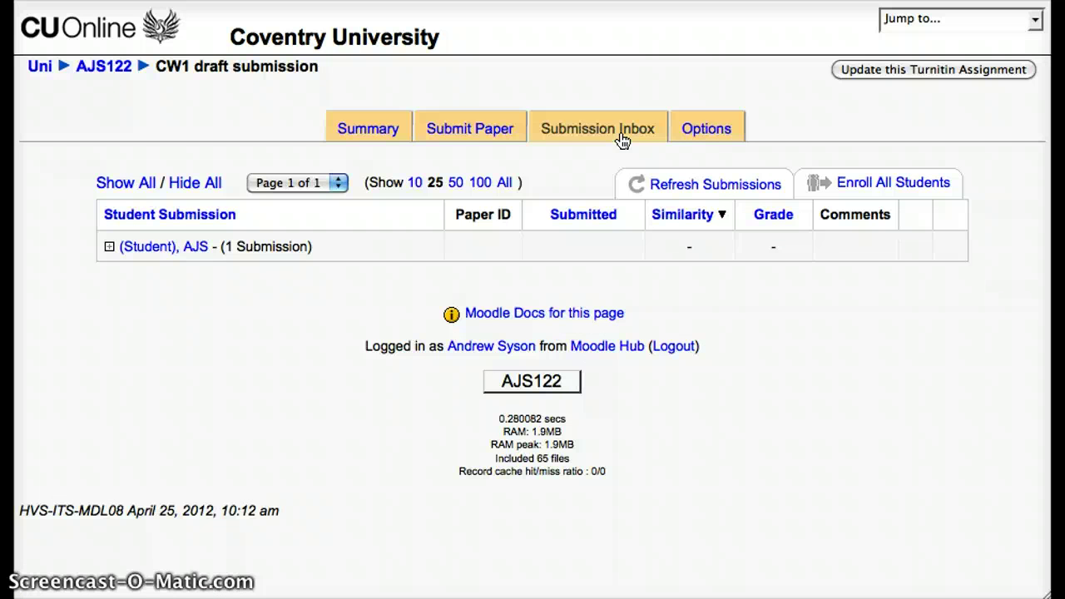
pyautogui.click(365, 134)
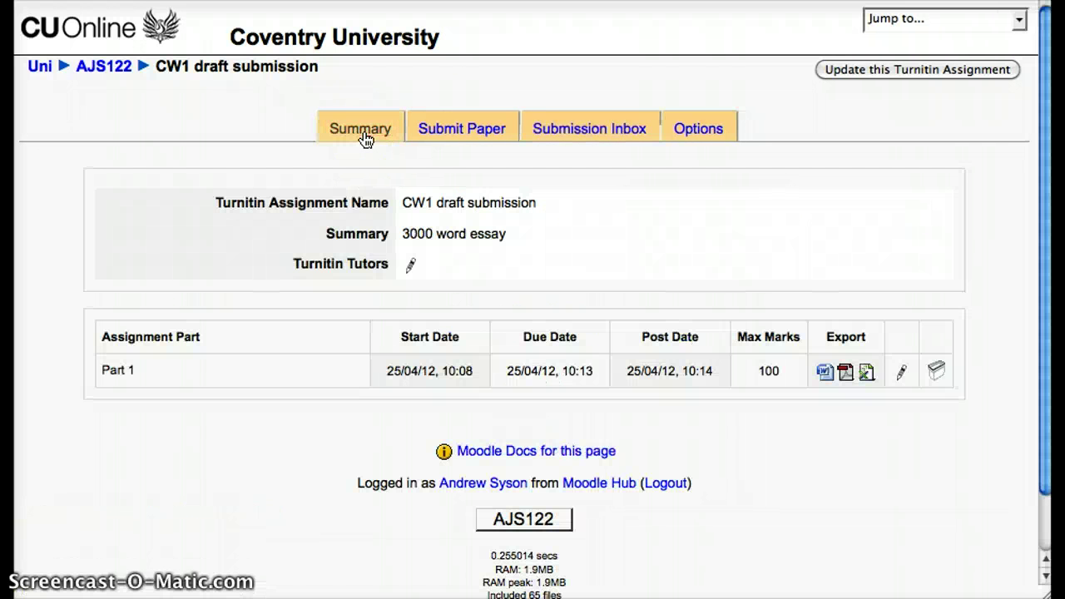
pyautogui.click(825, 374)
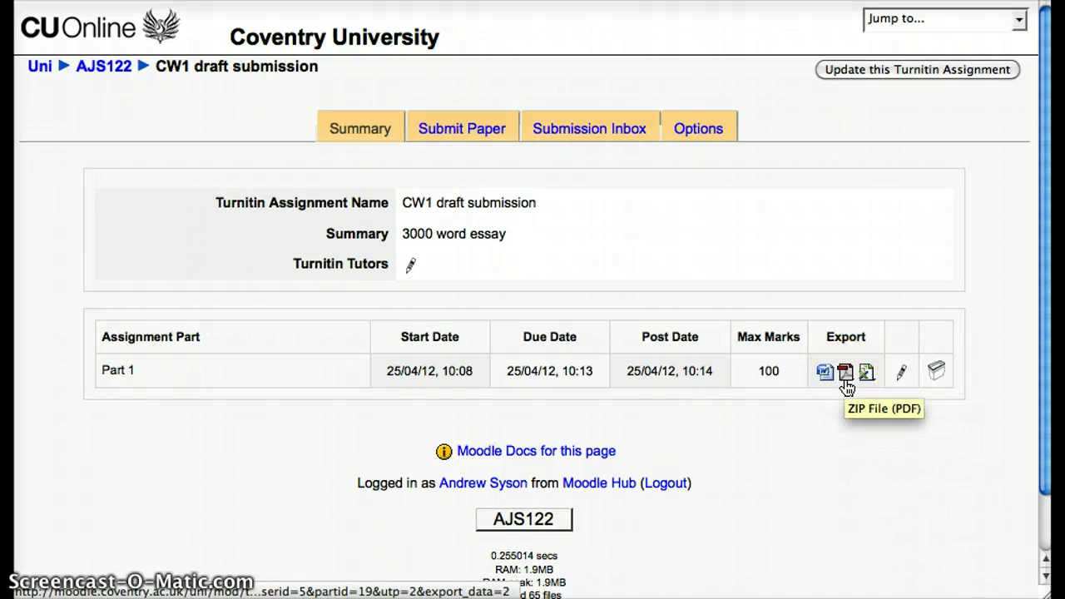
pyautogui.click(853, 456)
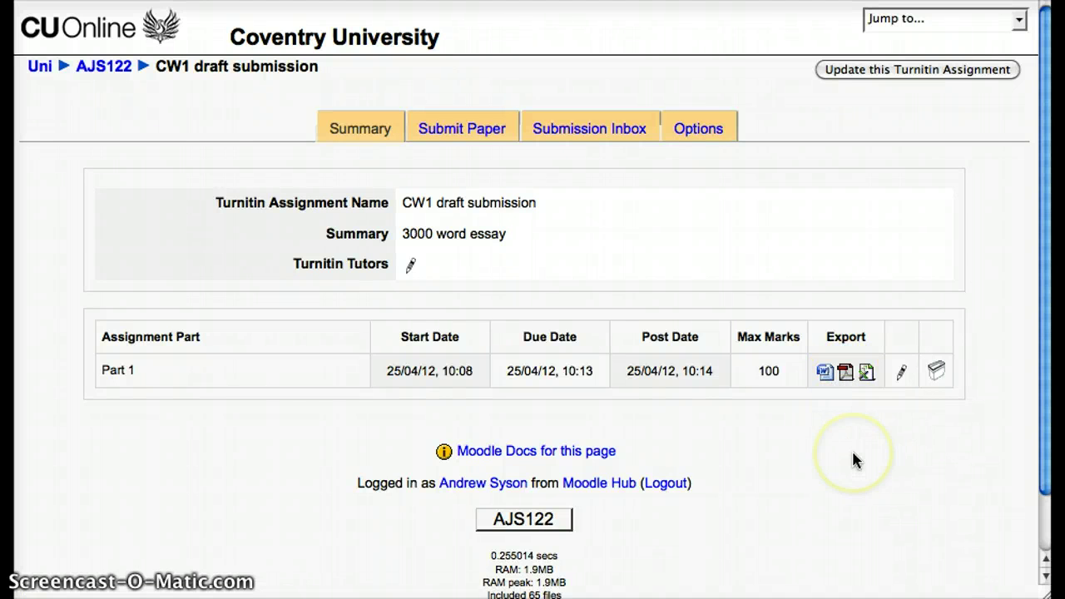
pyautogui.click(868, 374)
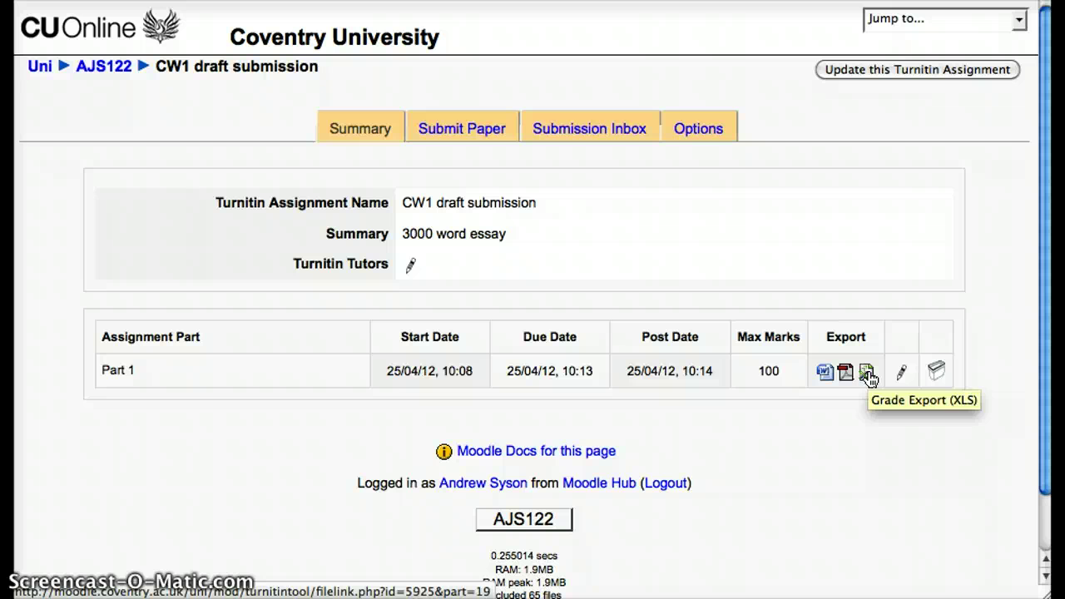
# - Open the student's 'my essay' submission (58% similarity) in GradeMark from the Submission Inbox
pyautogui.click(614, 136)
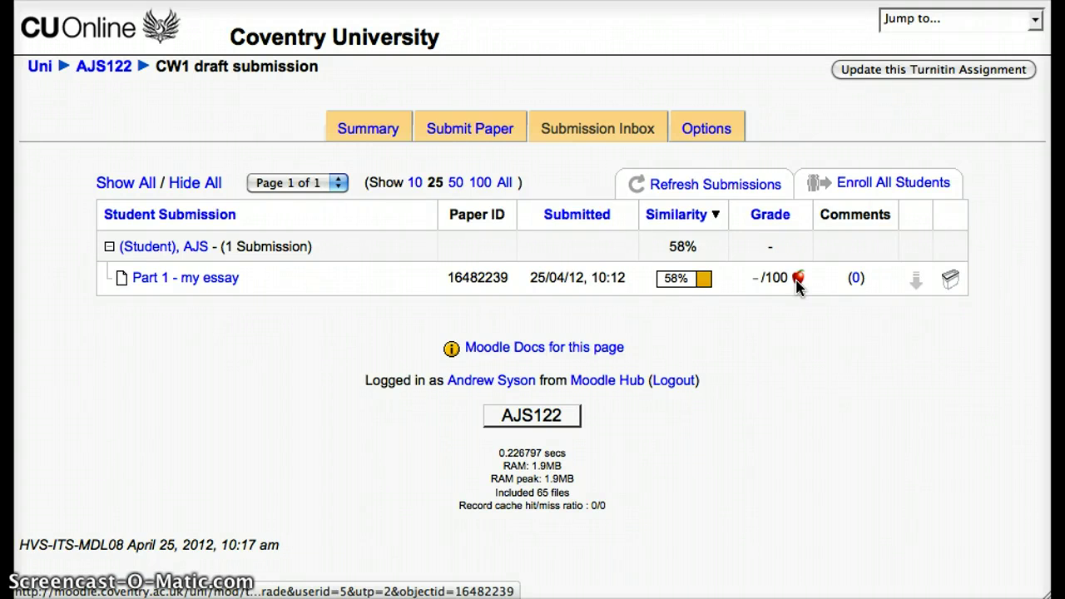
pyautogui.click(797, 281)
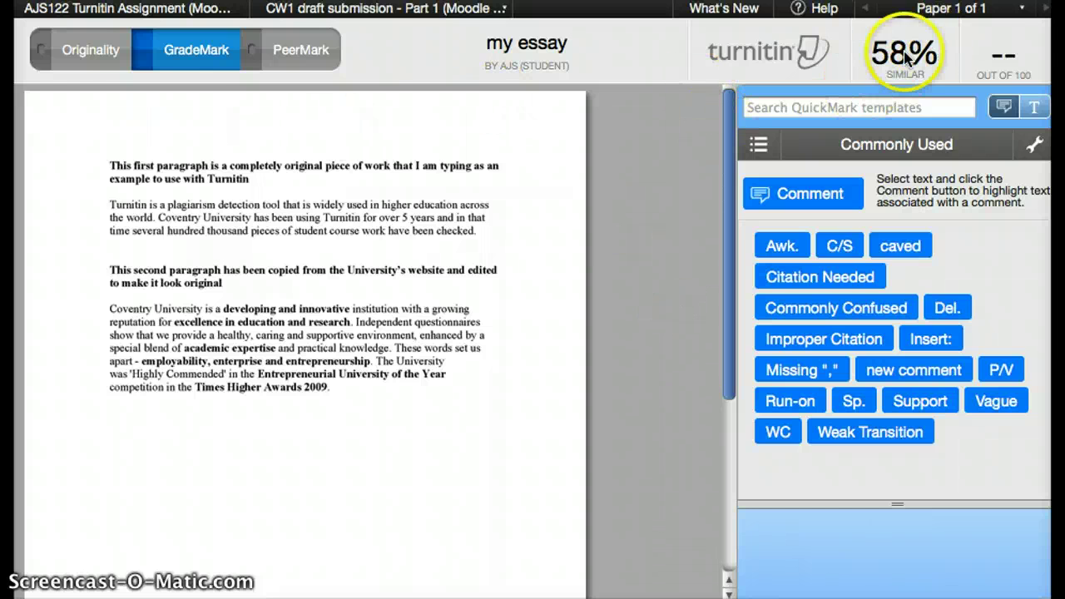
# - Review the Originality matches, enter a grade of 12 out of 100, and close GradeMark
pyautogui.click(87, 46)
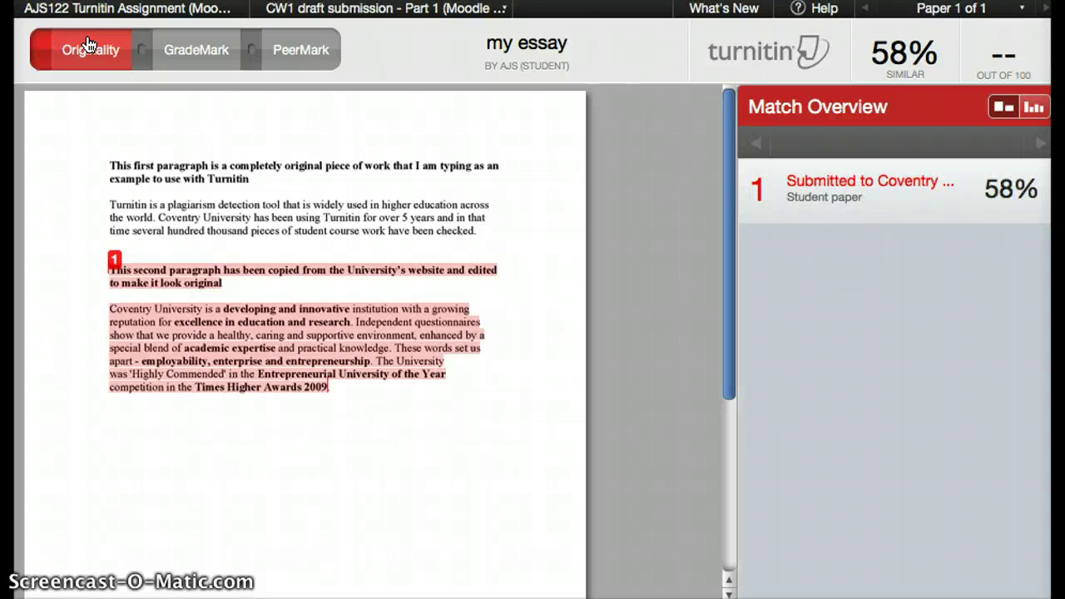
pyautogui.click(207, 64)
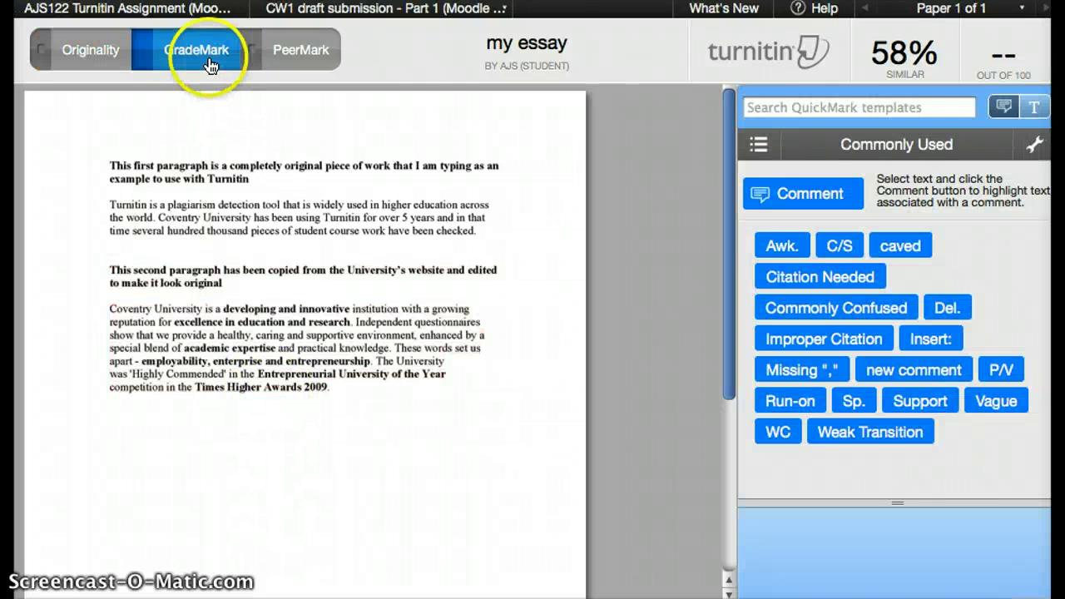
pyautogui.click(1005, 59)
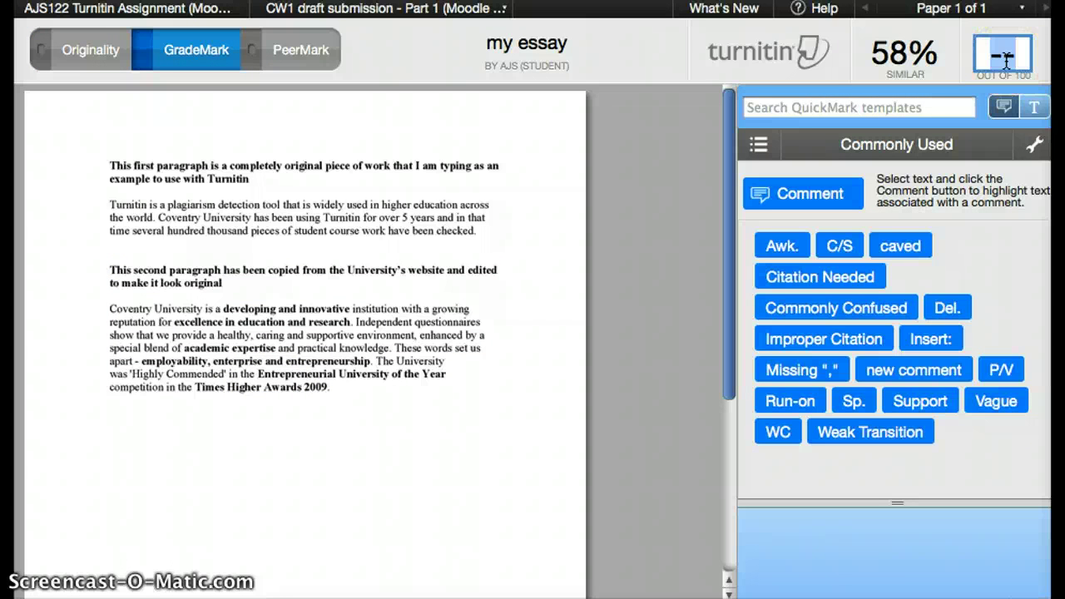
pyautogui.write('12')
pyautogui.click(997, 63)
pyautogui.moveTo(843, 246)
pyautogui.press('super+w')
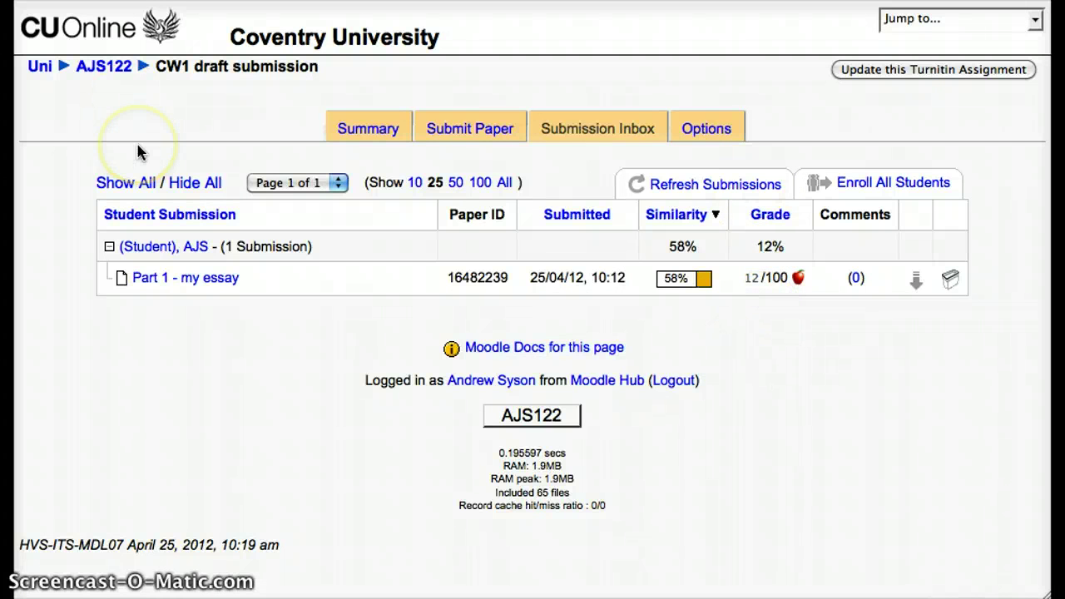
# - Go to the AJS122 course and open its gradebook, showing CW1 draft submission at 12 (12 %)
pyautogui.click(103, 68)
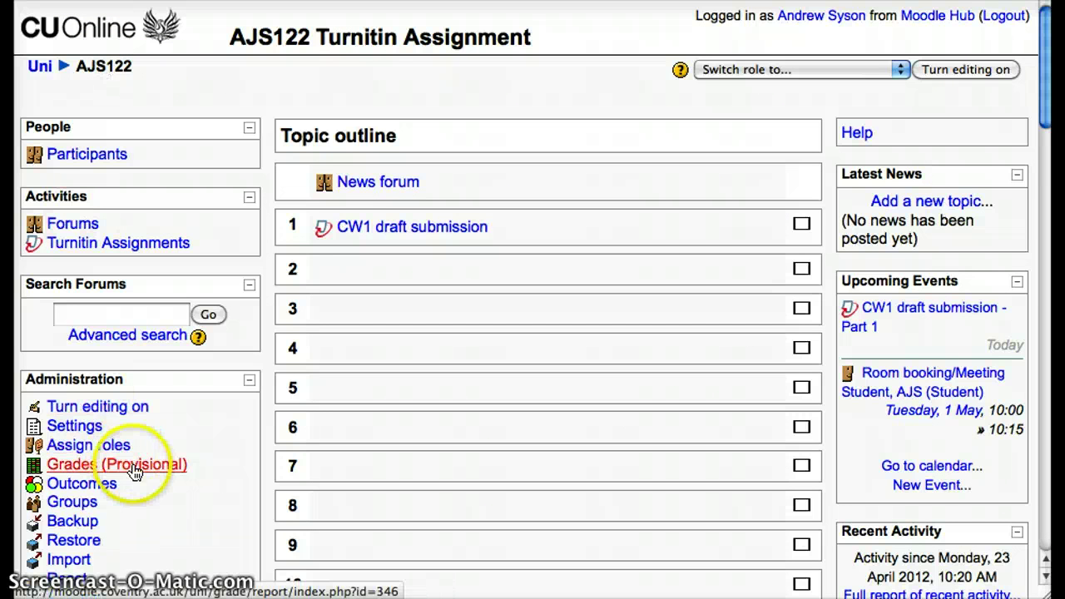
pyautogui.click(135, 472)
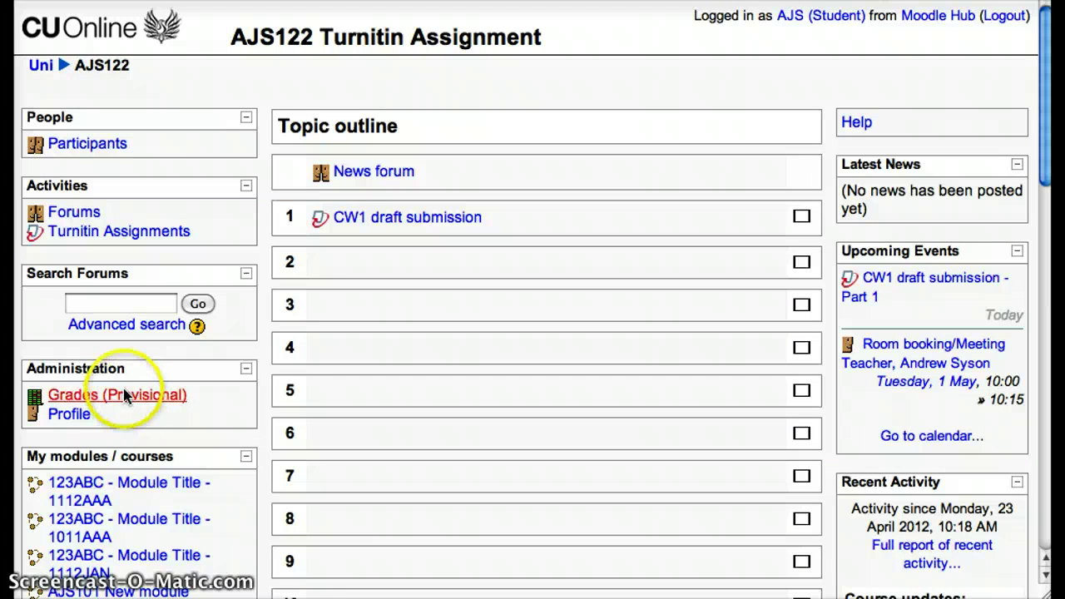
# - Open Grades (Provisional) as a student to see CW1 draft submission graded 12 (12 %)
pyautogui.click(135, 401)
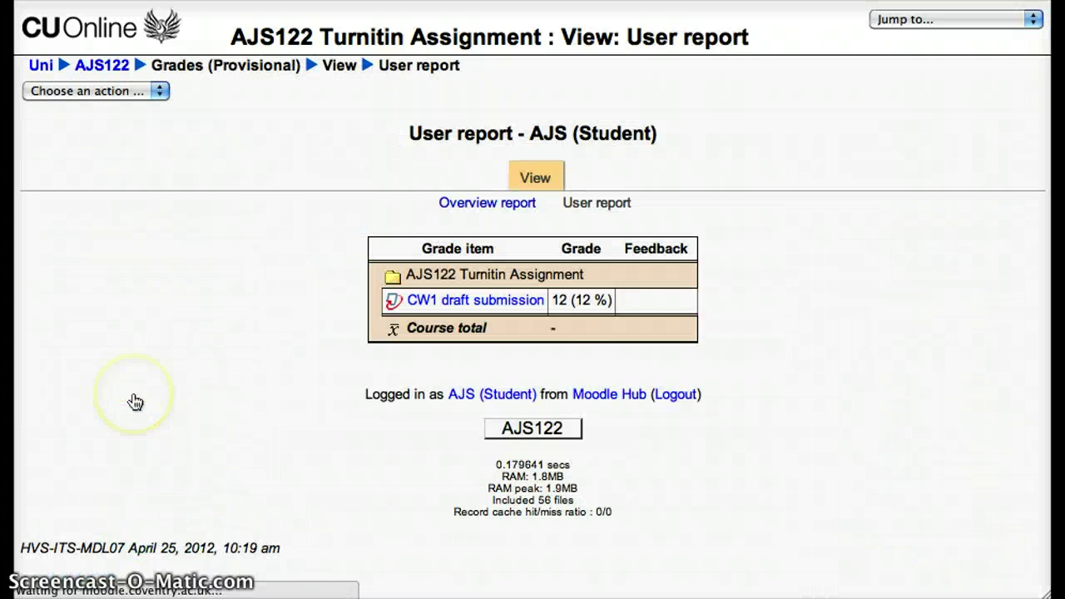